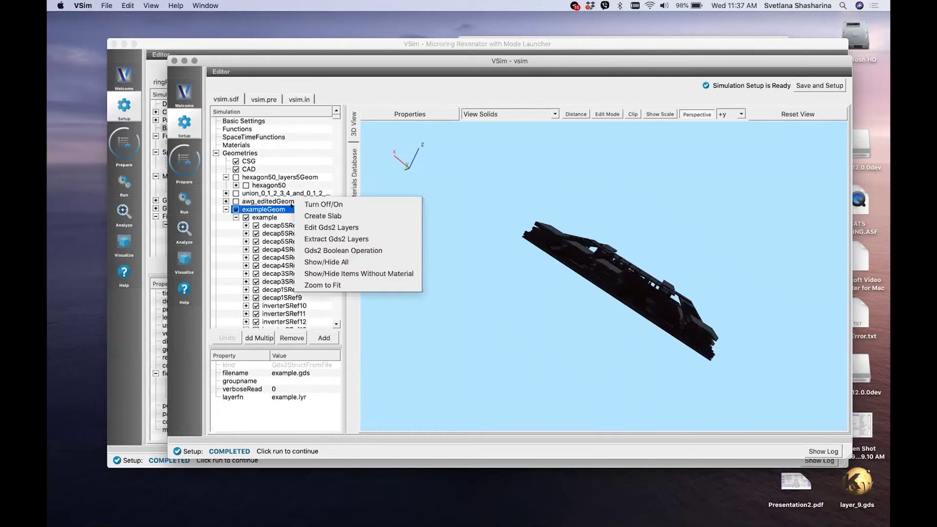
Step: Review the GDS2 layer information of exampleGeom, including the material choices for the substrate layer, and leave without applying changes
{"action": "left_click", "coordinate": [316, 228]}
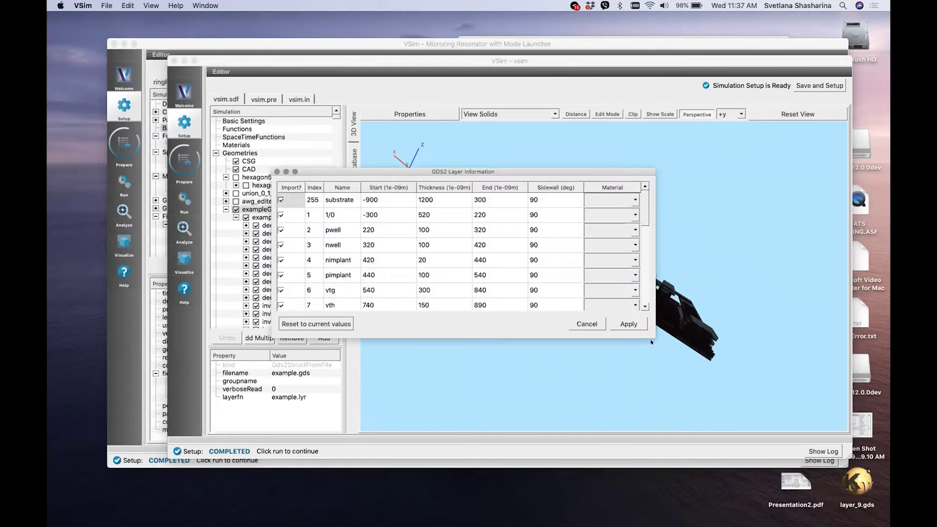
{"action": "left_click_drag", "start_coordinate": [678, 359], "coordinate": [711, 413]}
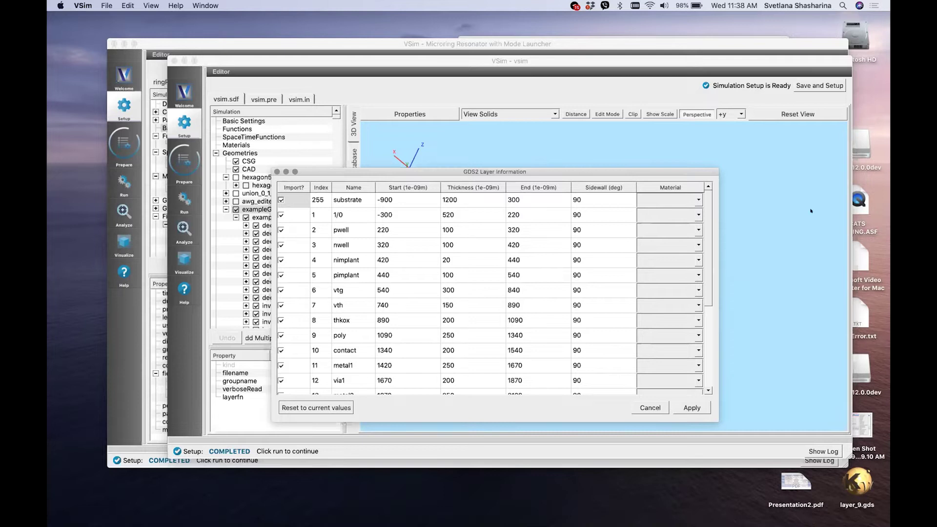
{"action": "left_click", "coordinate": [693, 196]}
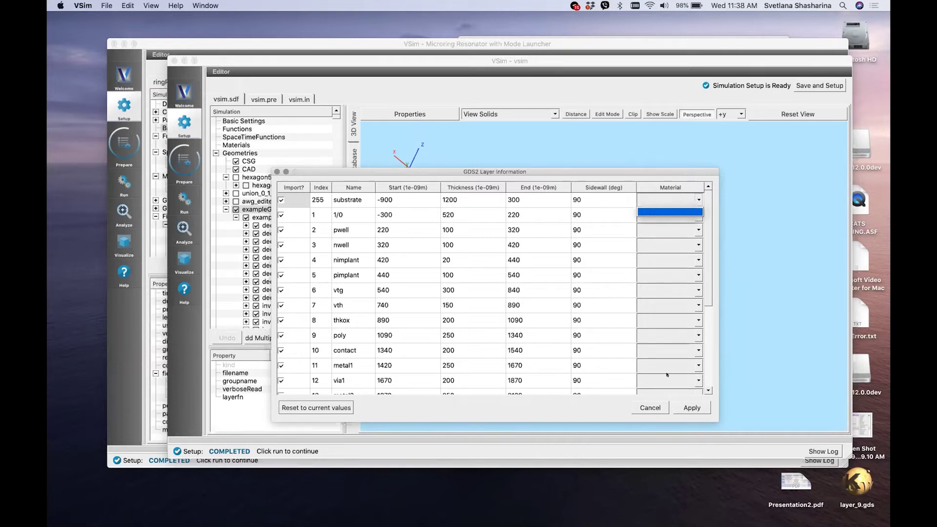
{"action": "left_click", "coordinate": [649, 406]}
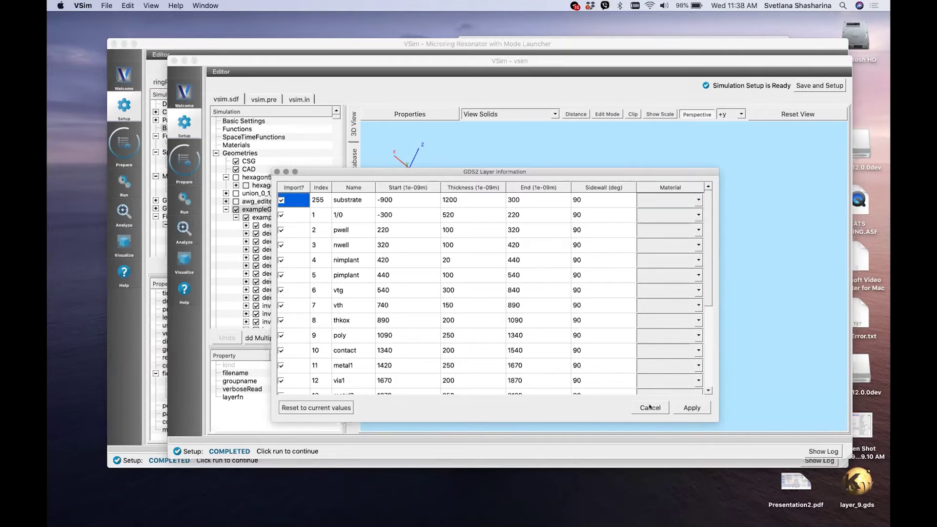
{"action": "left_click", "coordinate": [649, 407]}
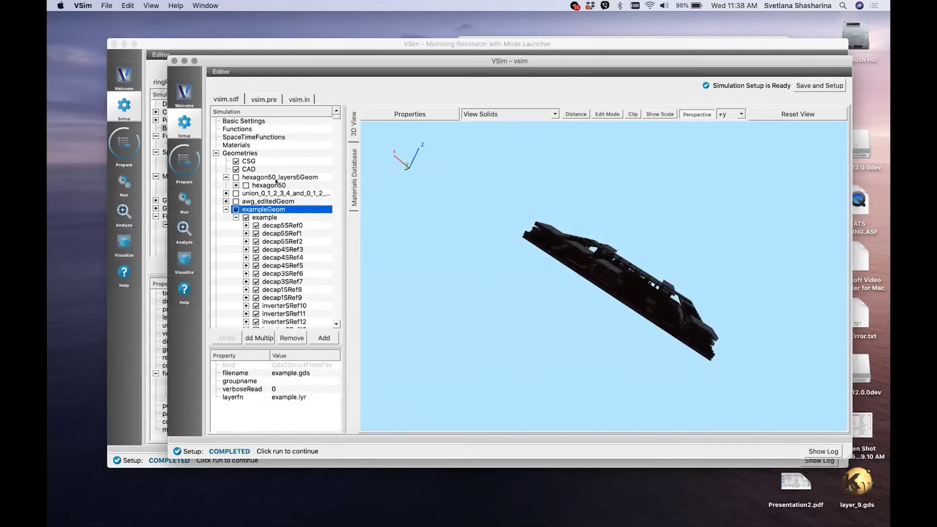
Step: Review the GDS2 Boolean operations for hexagon50_layers5Geom, checking the available input objects and operation types, and leave without performing one
{"action": "left_click", "coordinate": [283, 178]}
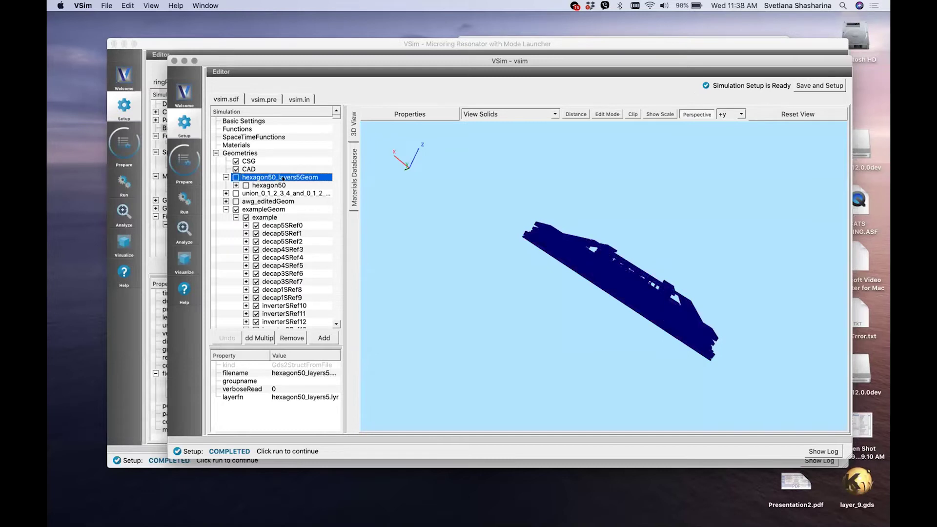
{"action": "right_click", "coordinate": [286, 172]}
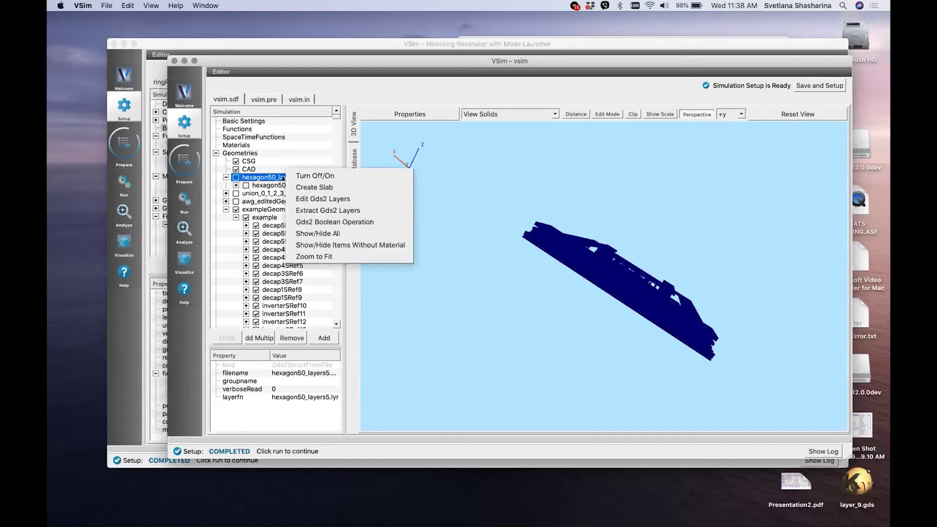
{"action": "left_click", "coordinate": [317, 221]}
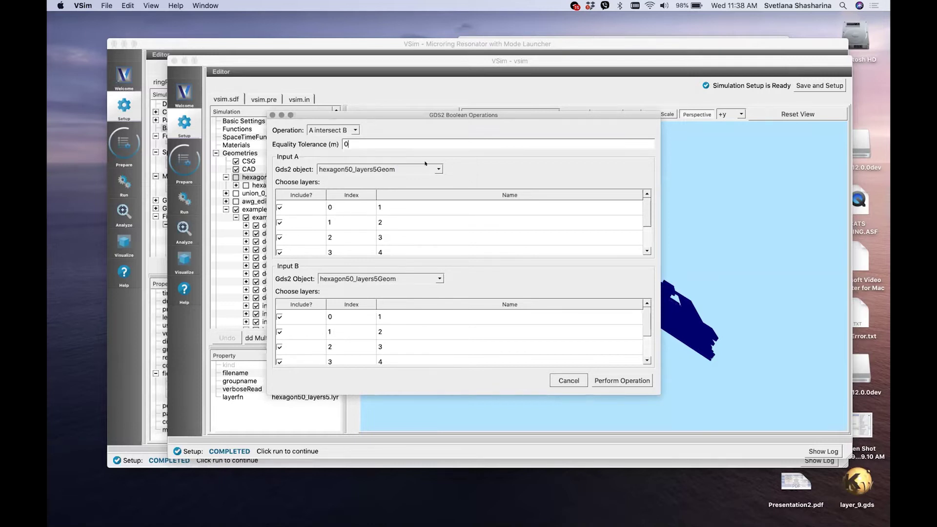
{"action": "left_click", "coordinate": [437, 169]}
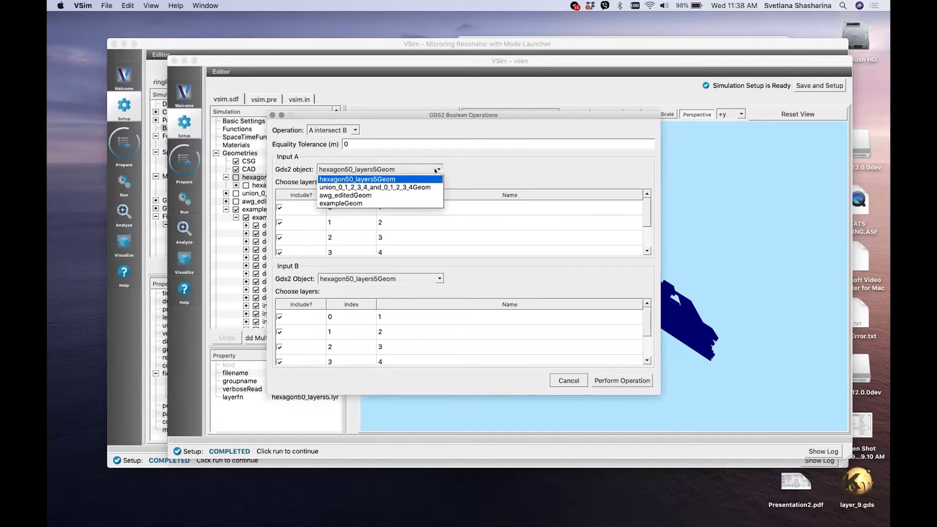
{"action": "left_click", "coordinate": [401, 149]}
{"action": "left_click", "coordinate": [355, 131]}
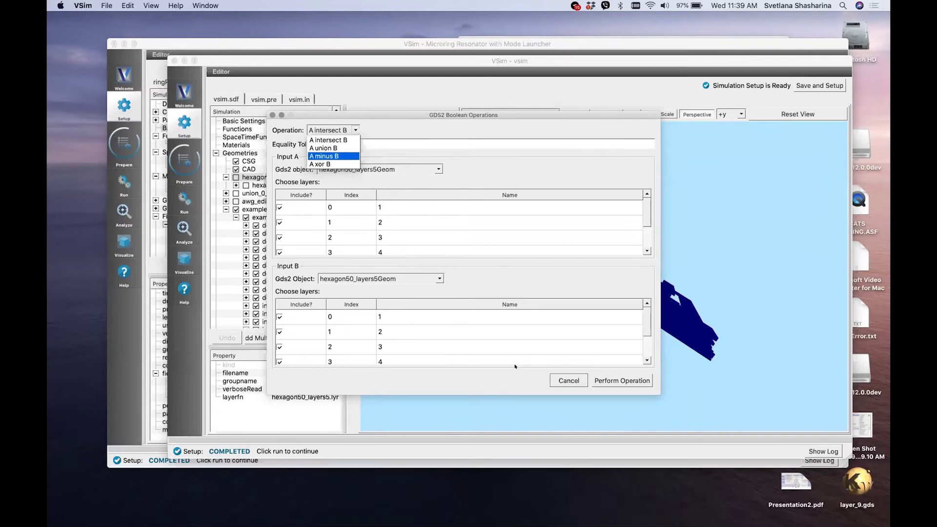
{"action": "left_click", "coordinate": [570, 380]}
{"action": "left_click", "coordinate": [570, 380]}
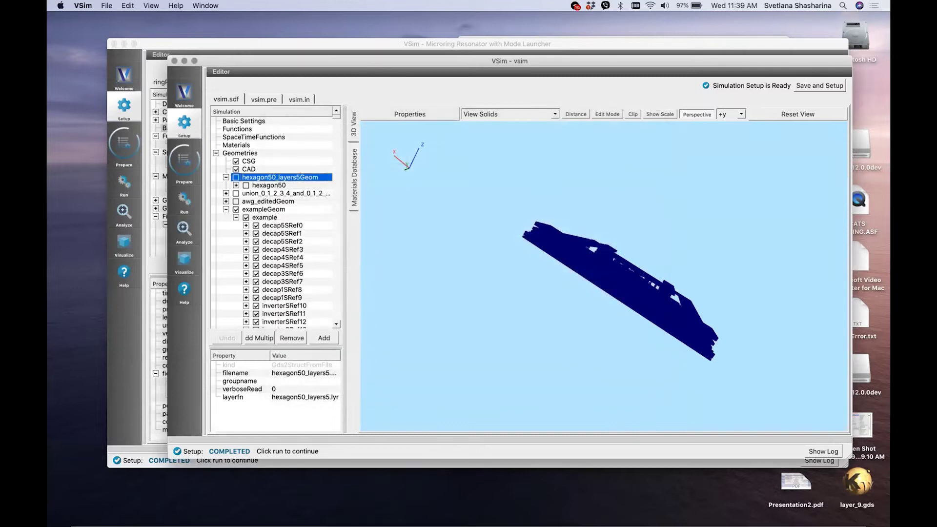
Step: Switch to the PowerPoint presentation and advance to the "Example of CSG geometry" slide
{"action": "mouse_move", "coordinate": [250, 524]}
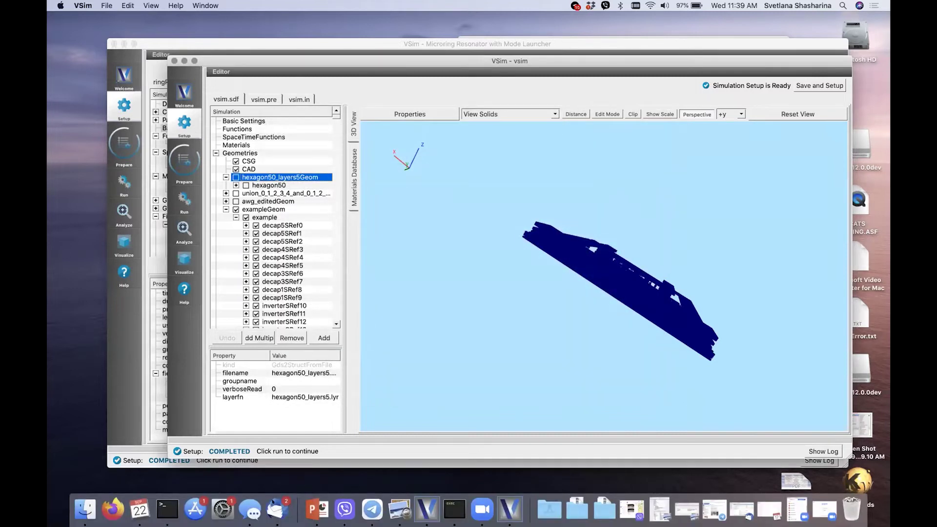
{"action": "left_click", "coordinate": [317, 509]}
{"action": "key", "text": "Right"}
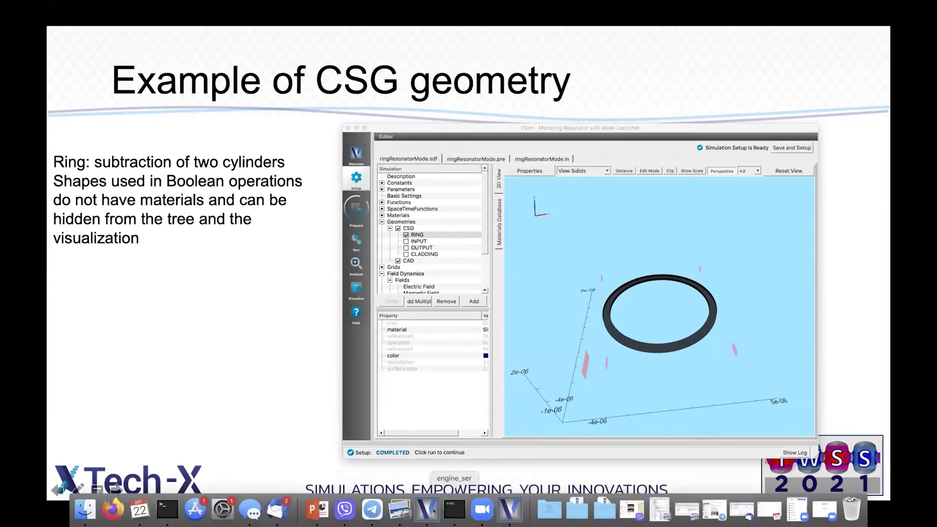
Step: Switch to VSim's Microring Resonator window, narrow the setup area to enlarge the 3D view, and collapse the Field Dynamics group
{"action": "left_click", "coordinate": [426, 509]}
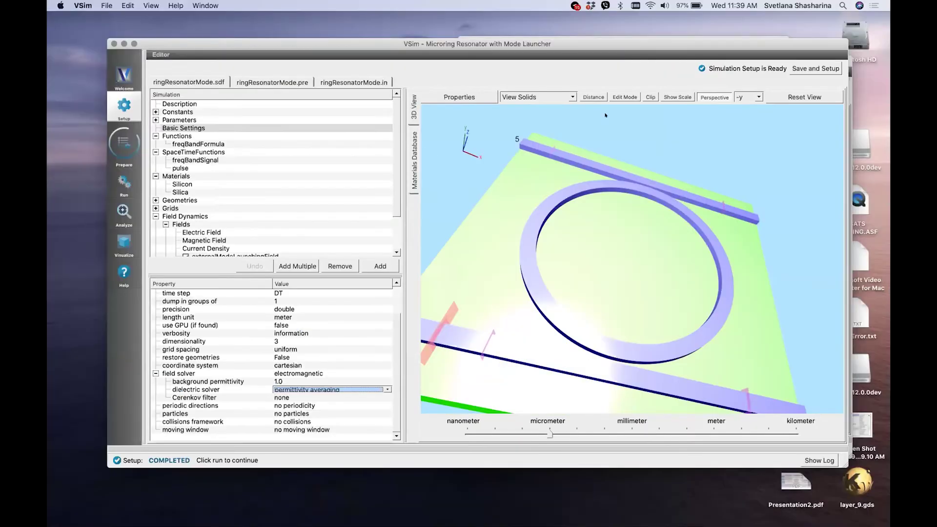
{"action": "left_click_drag", "start_coordinate": [399, 220], "coordinate": [374, 220]}
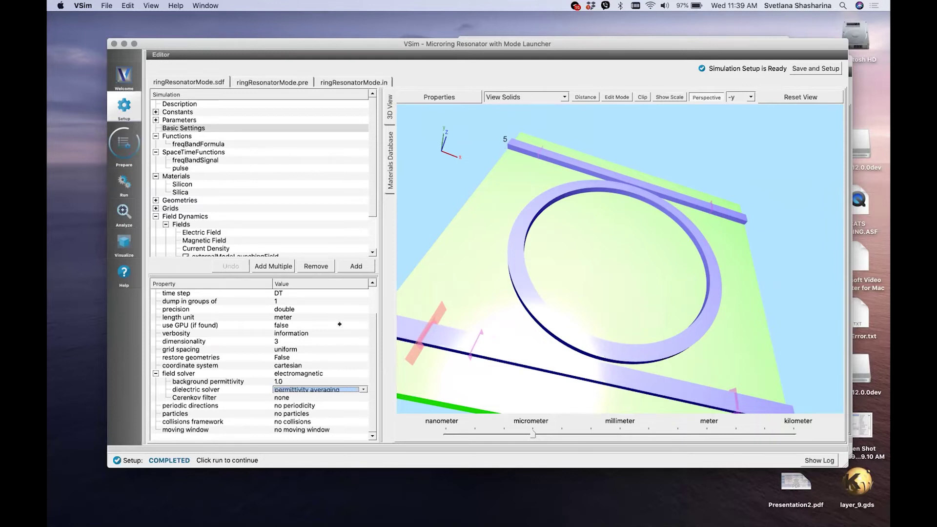
{"action": "left_click_drag", "start_coordinate": [383, 323], "coordinate": [308, 320]}
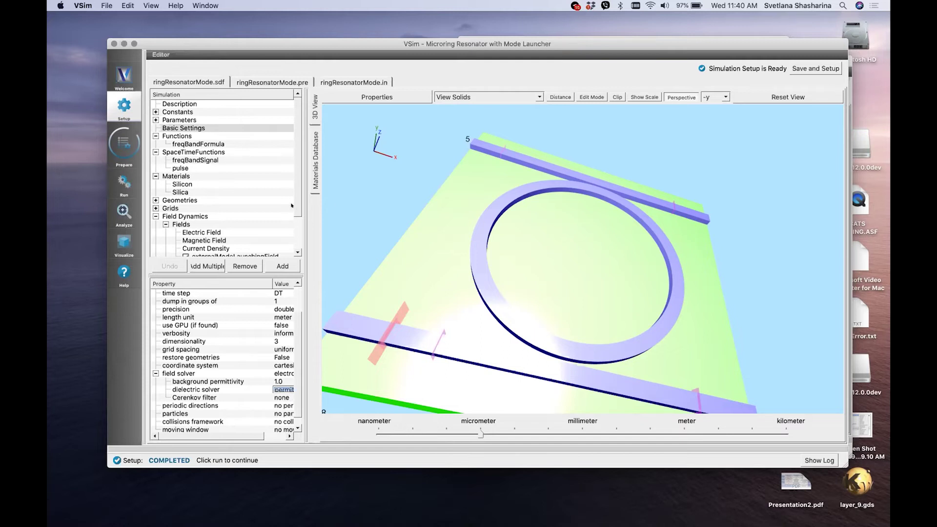
{"action": "left_click", "coordinate": [155, 216]}
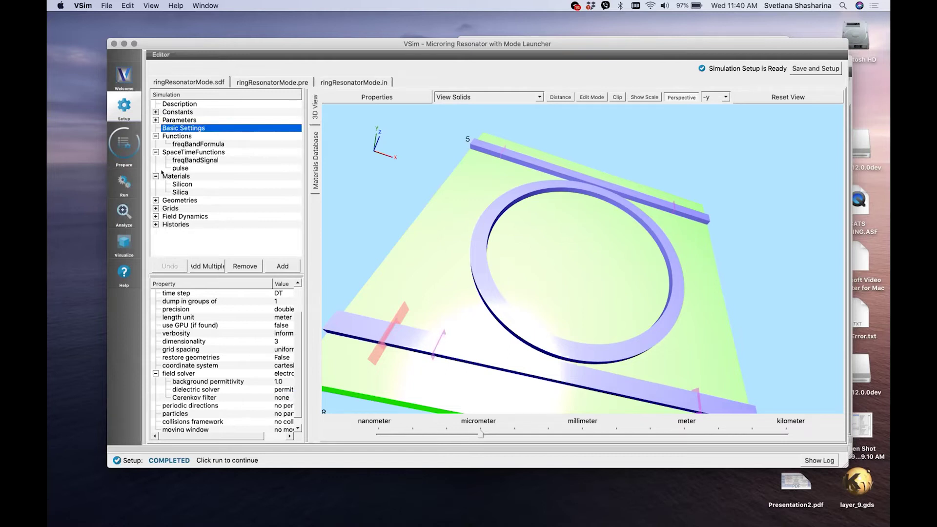
Step: Expand the Geometries group and examine the primitive shapes that can be added to CSG
{"action": "left_click", "coordinate": [156, 200]}
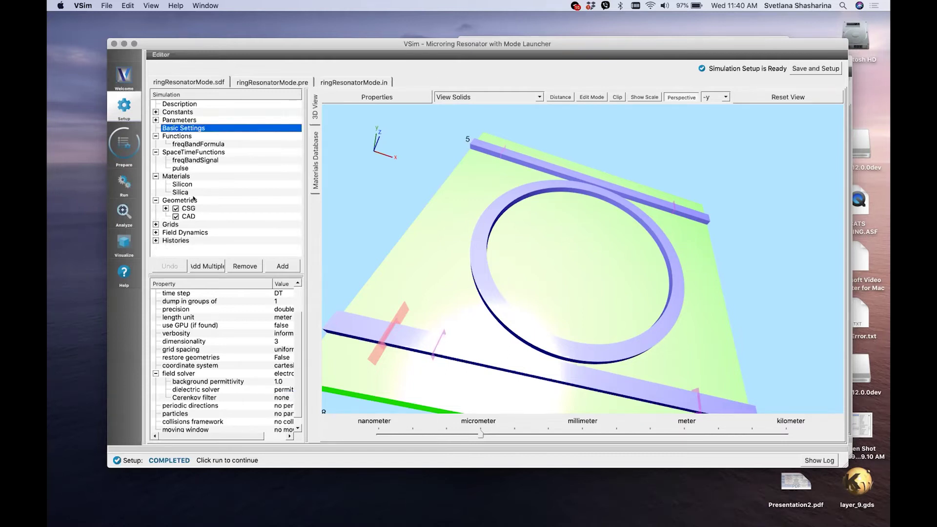
{"action": "left_click", "coordinate": [193, 200]}
{"action": "left_click", "coordinate": [189, 209]}
{"action": "right_click", "coordinate": [191, 208]}
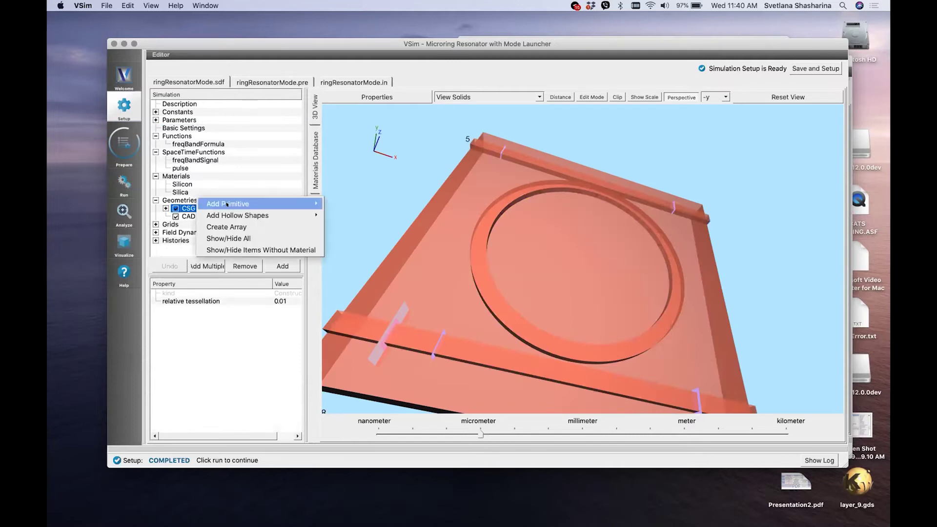
{"action": "mouse_move", "coordinate": [227, 204]}
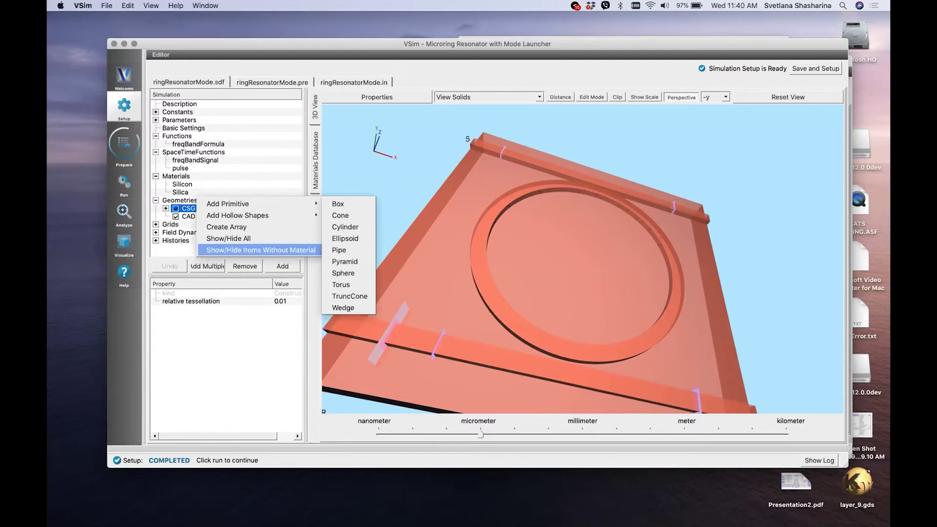
Step: Return to the PowerPoint presentation and advance to the "Example of GDS2 geometry" slide
{"action": "left_click", "coordinate": [313, 509]}
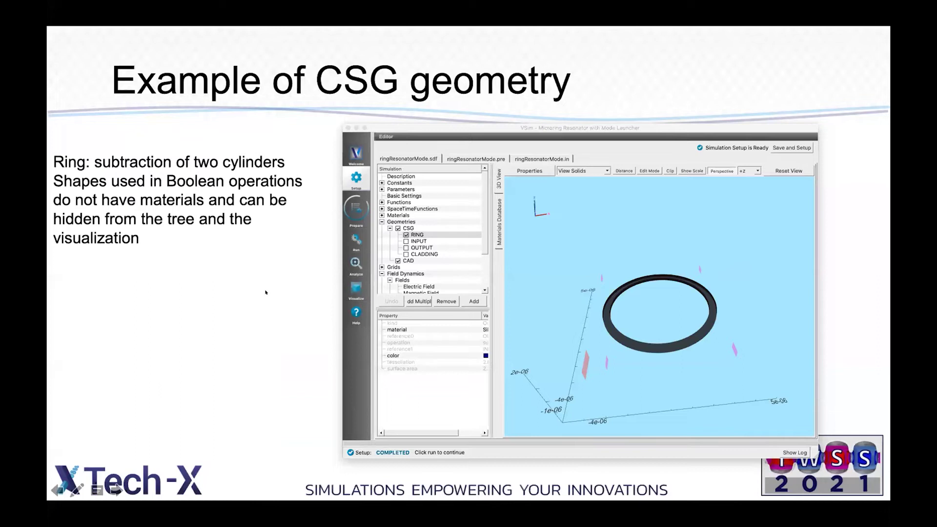
{"action": "key", "text": "Right"}
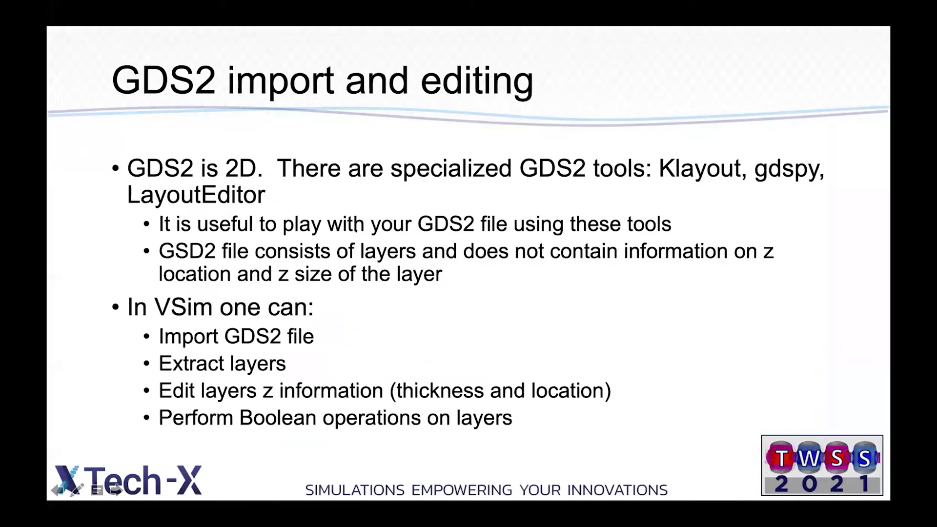
{"action": "key", "text": "Right"}
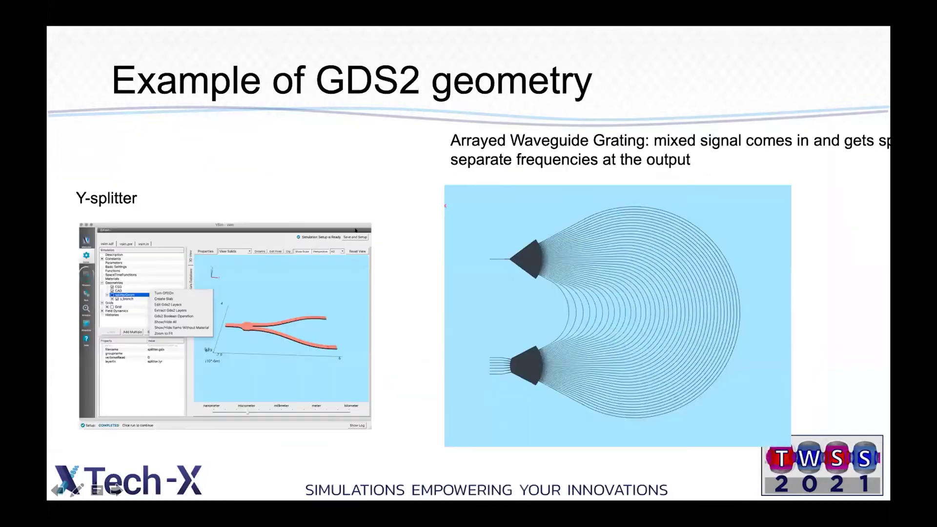
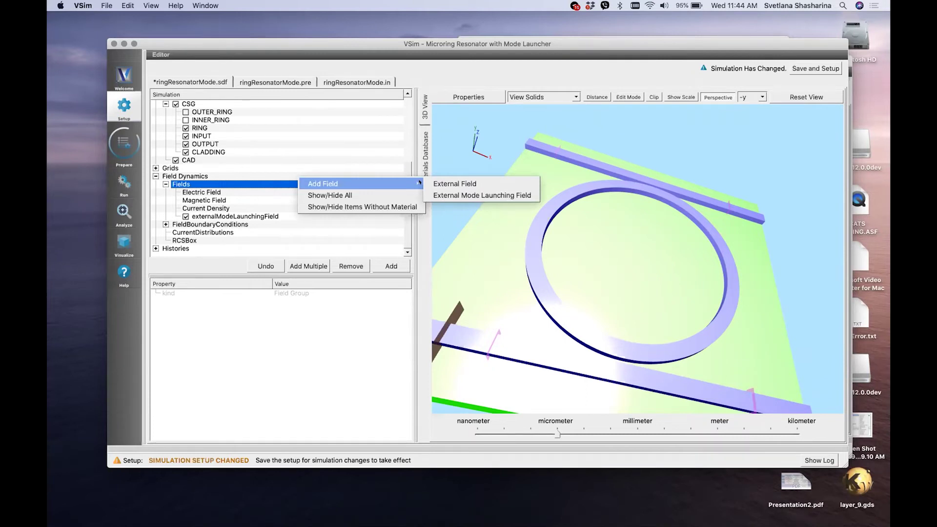
Step: Examine the properties of externalModeLaunchingField, including its temporal variation, mode specification and surface
{"action": "left_click", "coordinate": [272, 214]}
{"action": "left_click", "coordinate": [272, 215]}
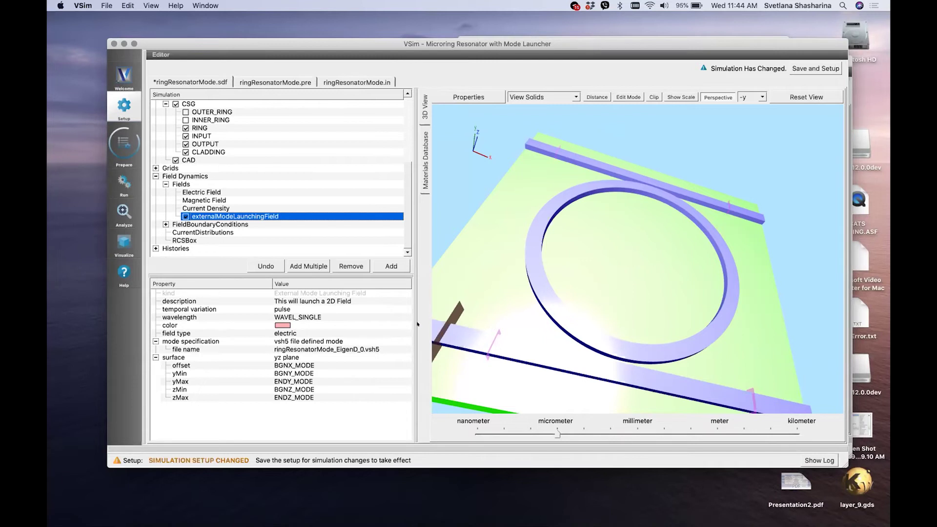
{"action": "left_click_drag", "start_coordinate": [417, 323], "coordinate": [410, 324]}
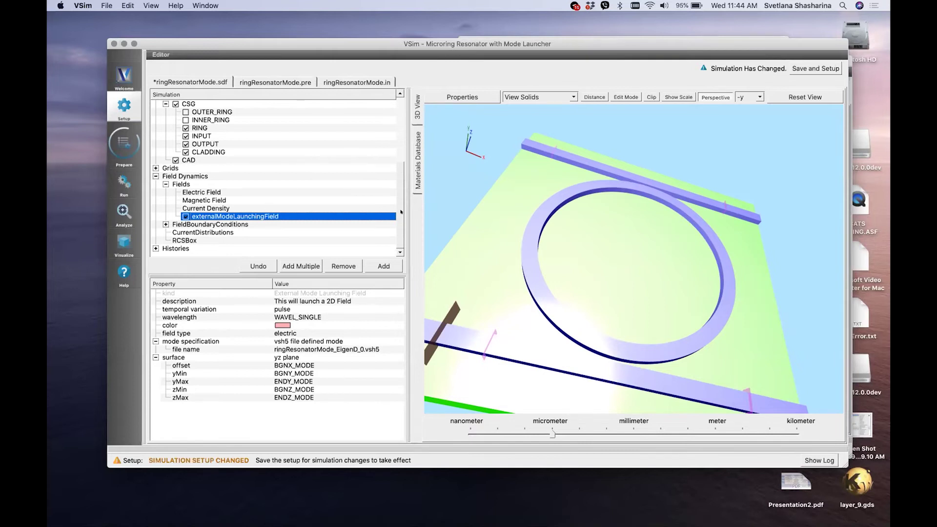
Step: Inspect the pulse space-time function's properties, widening the property area to read its description
{"action": "scroll", "coordinate": [397, 164], "scroll_direction": "up", "scroll_amount": 5}
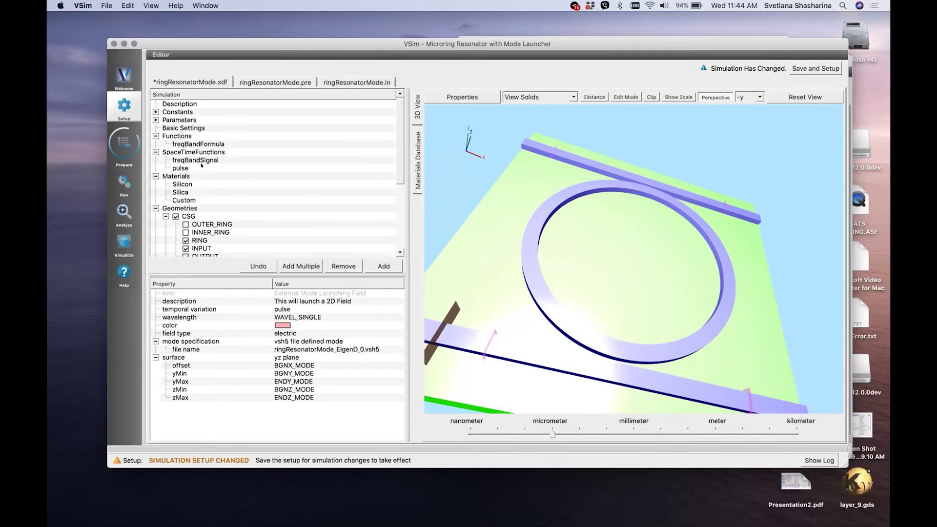
{"action": "left_click", "coordinate": [201, 167]}
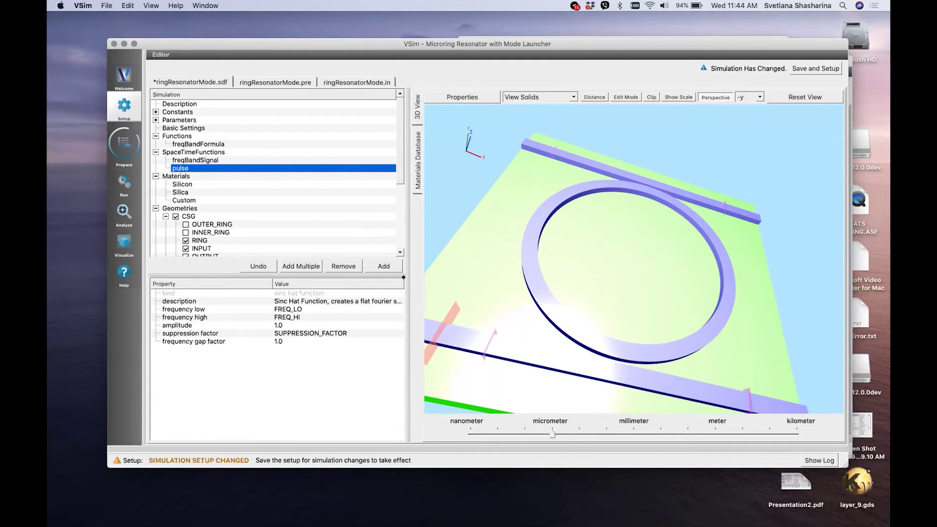
{"action": "left_click_drag", "start_coordinate": [410, 286], "coordinate": [463, 286]}
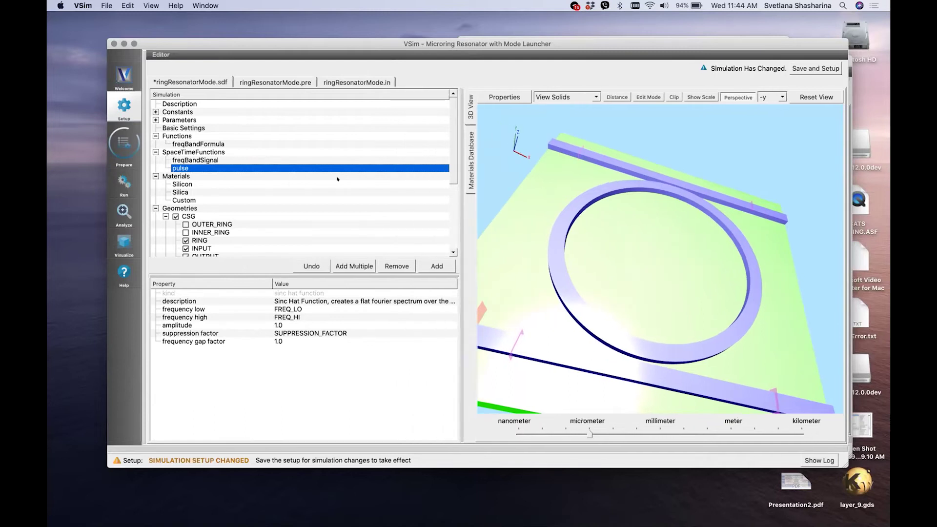
Step: Browse the types of space-time function that can be added, without adding one
{"action": "left_click", "coordinate": [321, 150]}
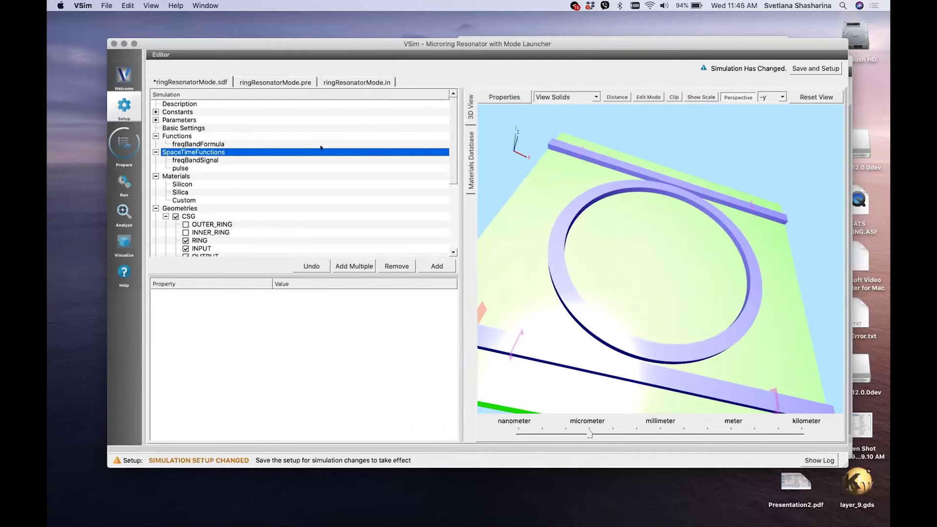
{"action": "right_click", "coordinate": [321, 142]}
{"action": "mouse_move", "coordinate": [340, 143]}
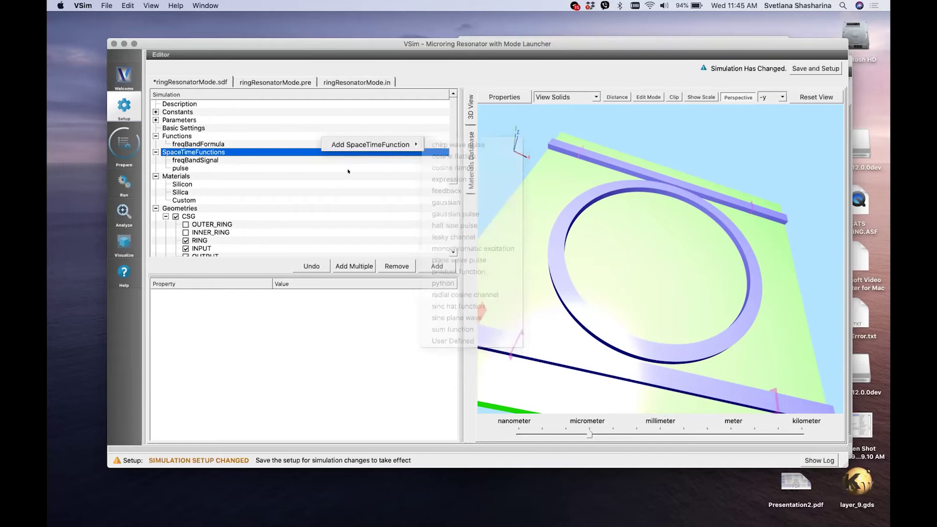
{"action": "left_click", "coordinate": [449, 190]}
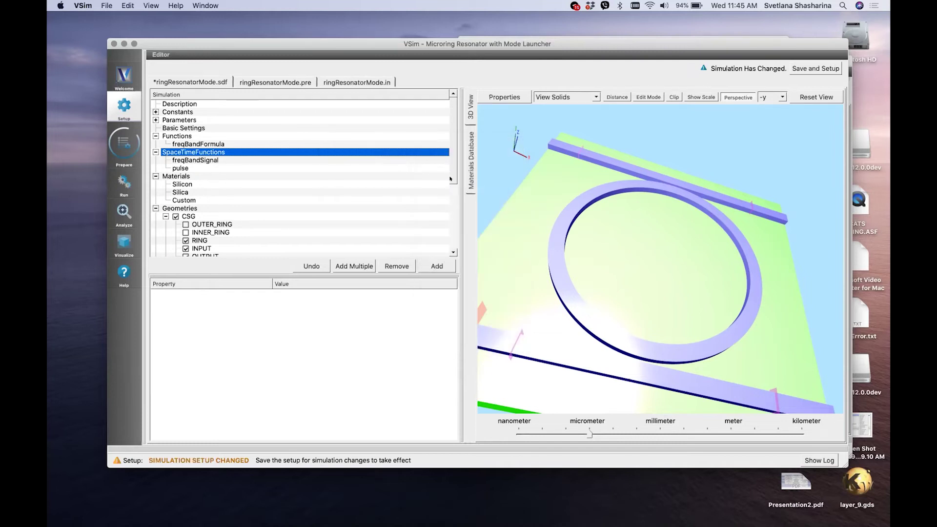
Step: Compare the freqBandSignal and pulse space-time functions, checking the pulse's frequency limits and suppression factor
{"action": "scroll", "coordinate": [450, 181], "scroll_direction": "down", "scroll_amount": 1}
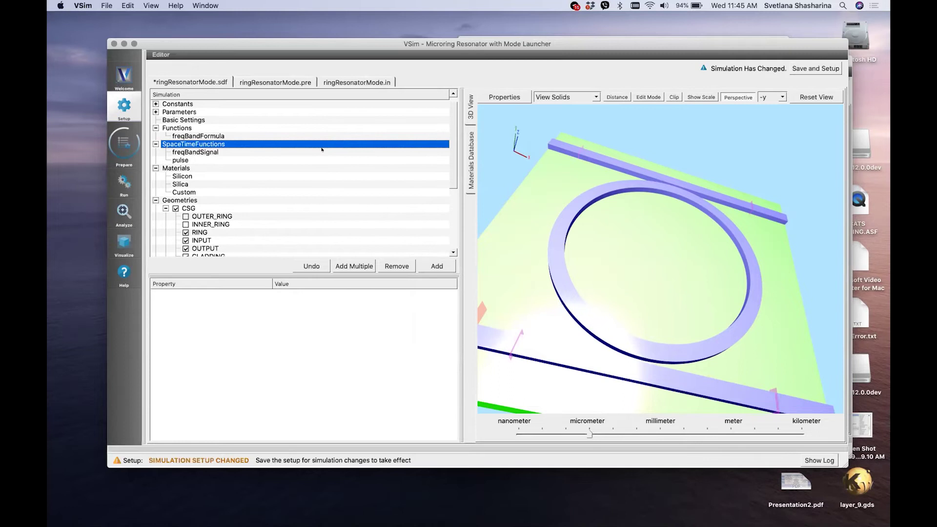
{"action": "left_click", "coordinate": [314, 153]}
{"action": "left_click", "coordinate": [312, 161]}
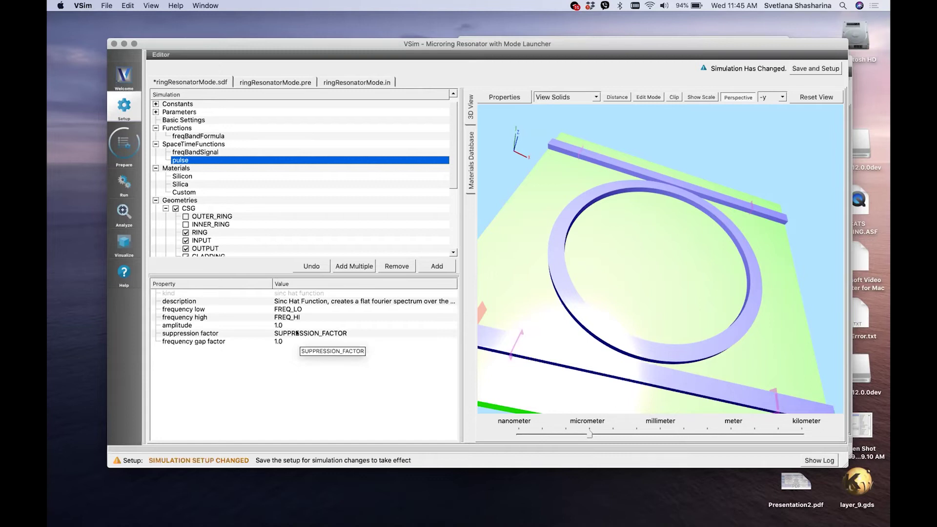
{"action": "scroll", "coordinate": [428, 230], "scroll_direction": "down", "scroll_amount": 6}
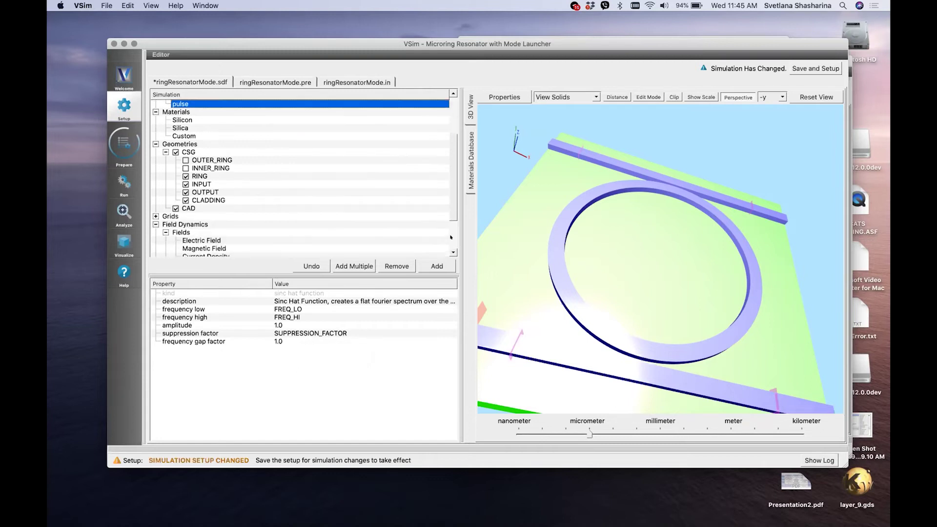
Step: Inspect the properties of externalModeLaunchingField, resizing the property area to read the vsh5 mode file name in full
{"action": "left_click", "coordinate": [371, 223]}
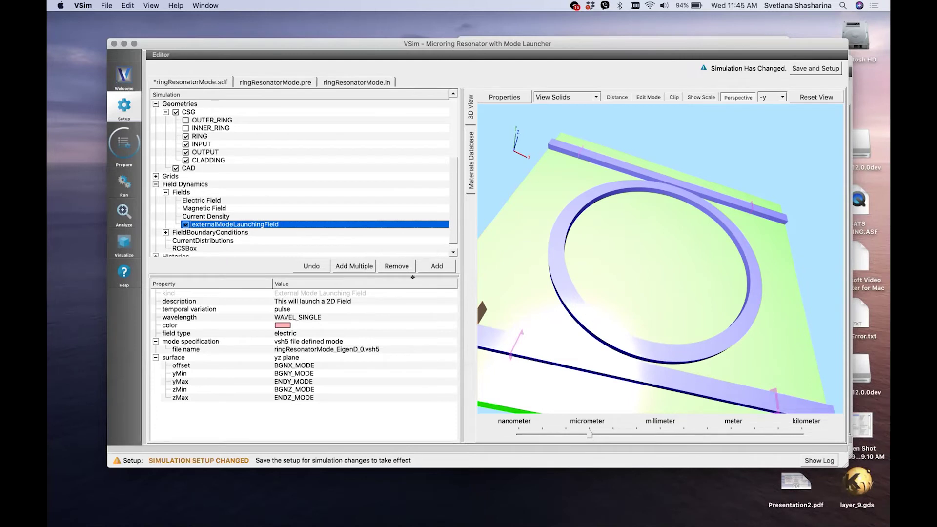
{"action": "left_click_drag", "start_coordinate": [461, 293], "coordinate": [385, 303]}
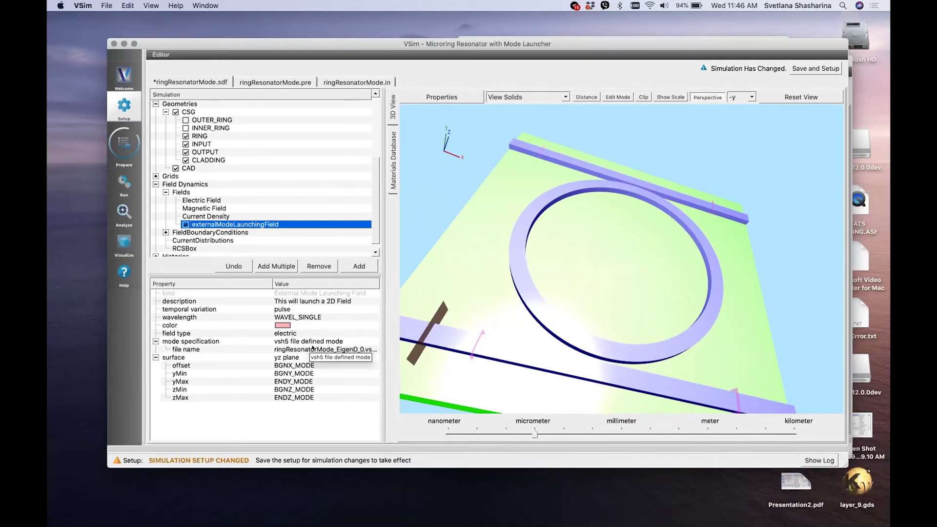
{"action": "left_click", "coordinate": [321, 349]}
{"action": "left_click_drag", "start_coordinate": [379, 335], "coordinate": [442, 337]}
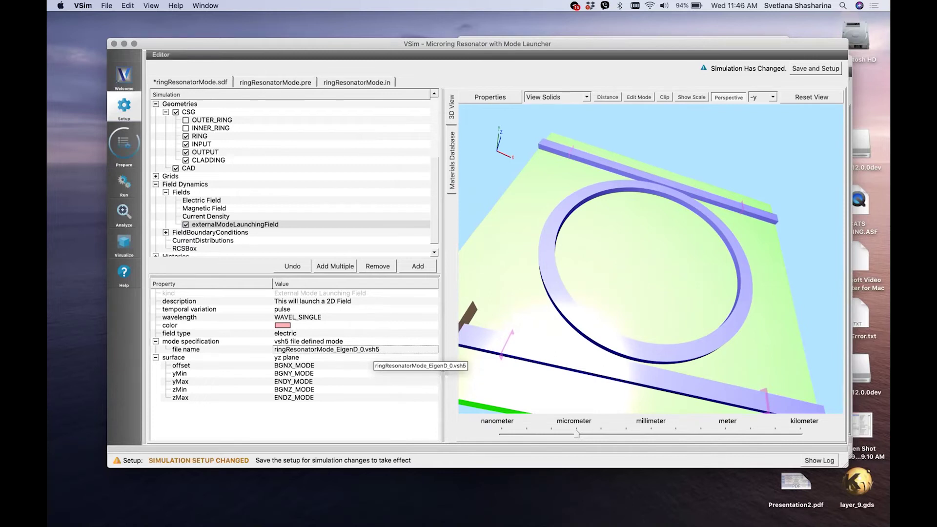
{"action": "mouse_move", "coordinate": [427, 509]}
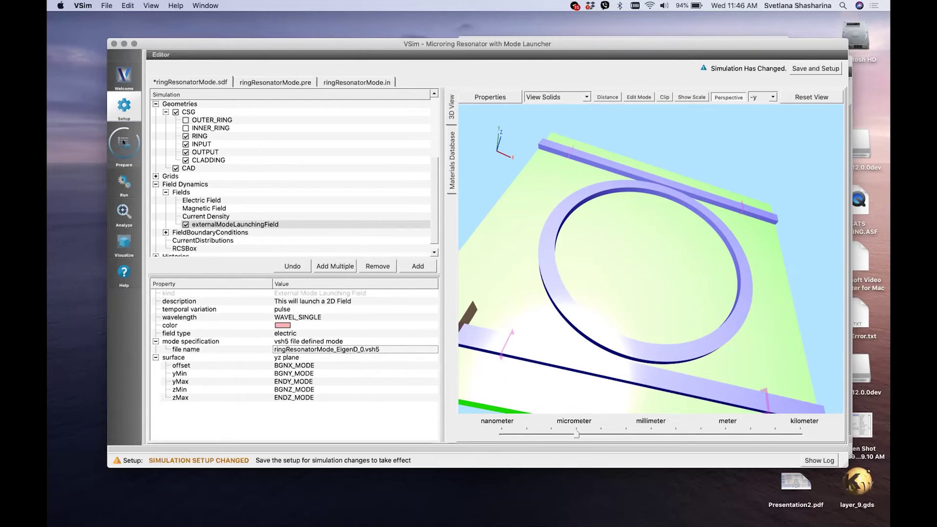
Step: Save the changed setup and prepare CalculateMode with nModes 1 and writeFieldProfile D, returning to the setup
{"action": "left_click", "coordinate": [124, 142]}
{"action": "left_click", "coordinate": [502, 278]}
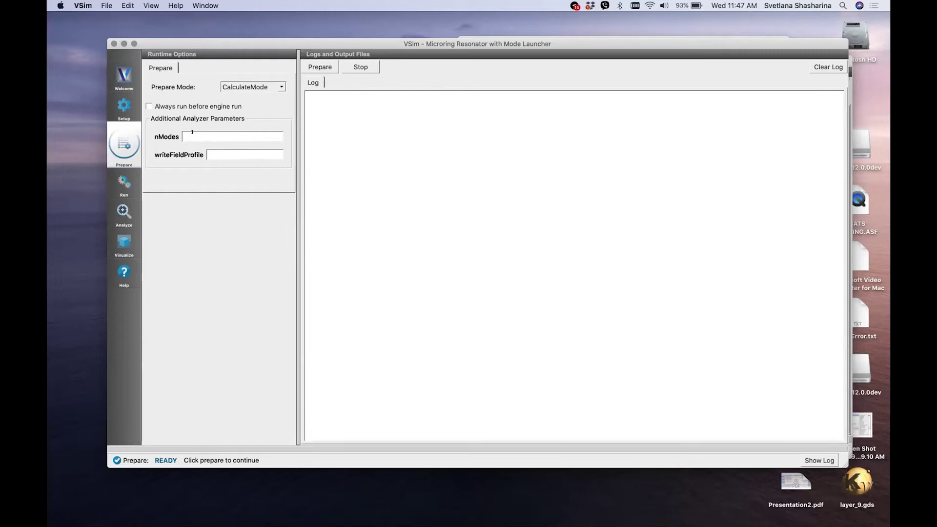
{"action": "left_click", "coordinate": [211, 151]}
{"action": "type", "text": "D"}
{"action": "mouse_move", "coordinate": [345, 507]}
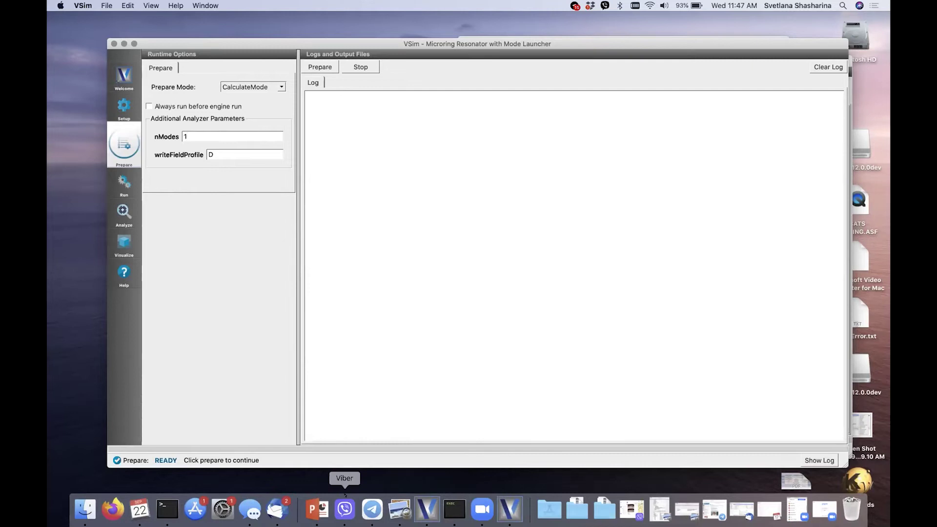
{"action": "left_click", "coordinate": [123, 105]}
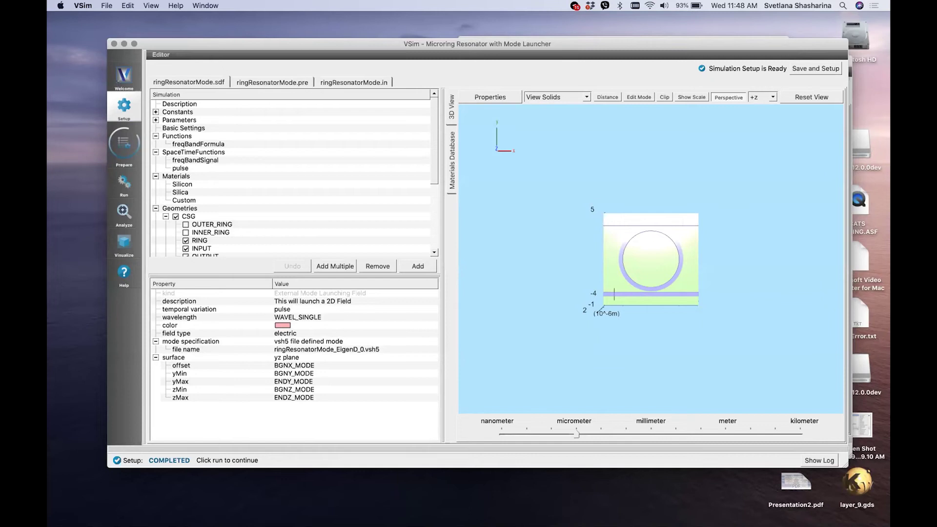
{"action": "left_click", "coordinate": [316, 521]}
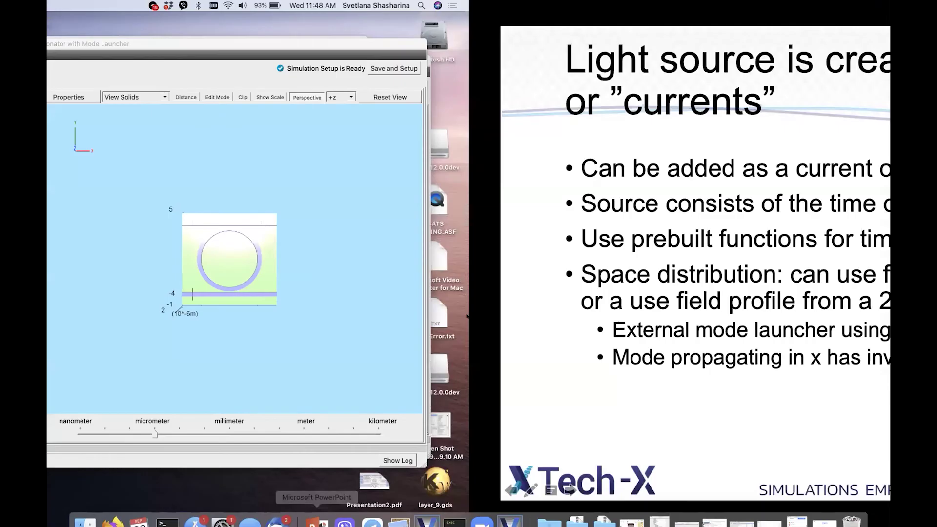
{"action": "key", "text": "Right"}
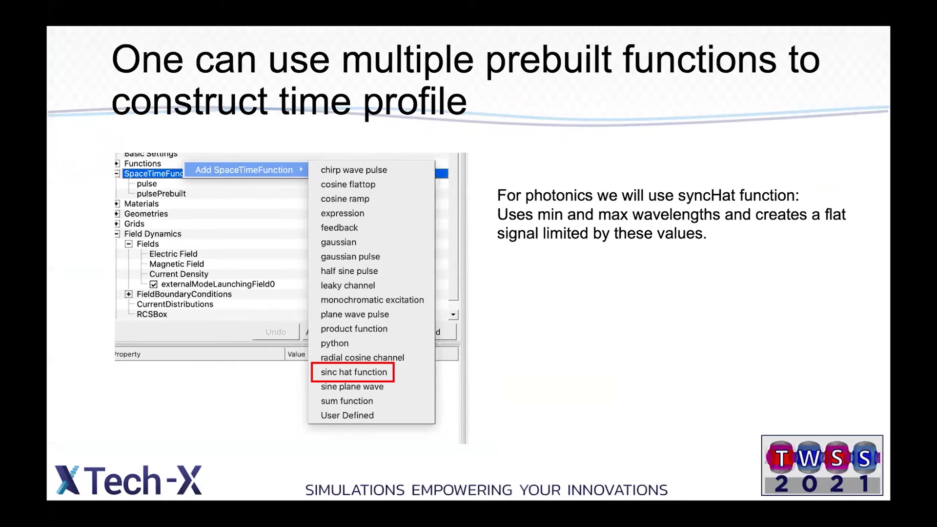
{"action": "key", "text": "Right"}
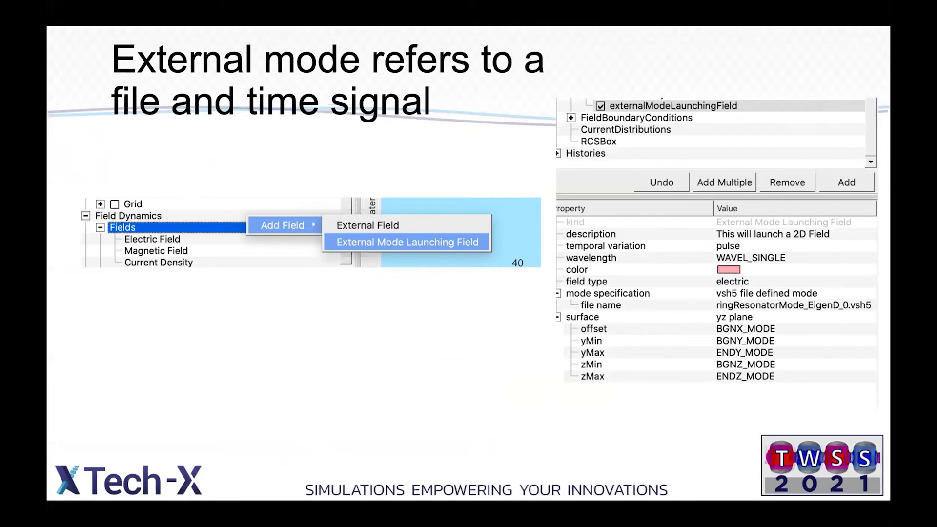
{"action": "key", "text": "Right"}
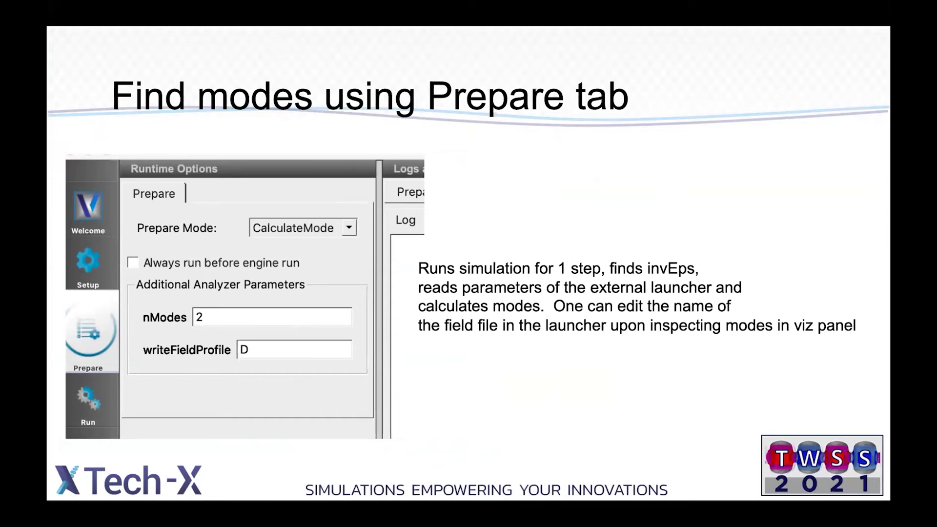
{"action": "key", "text": "Right"}
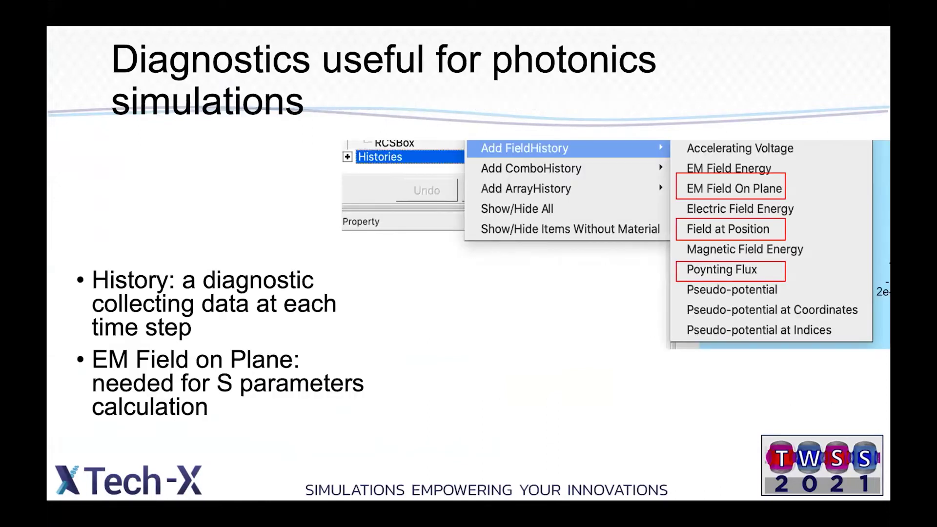
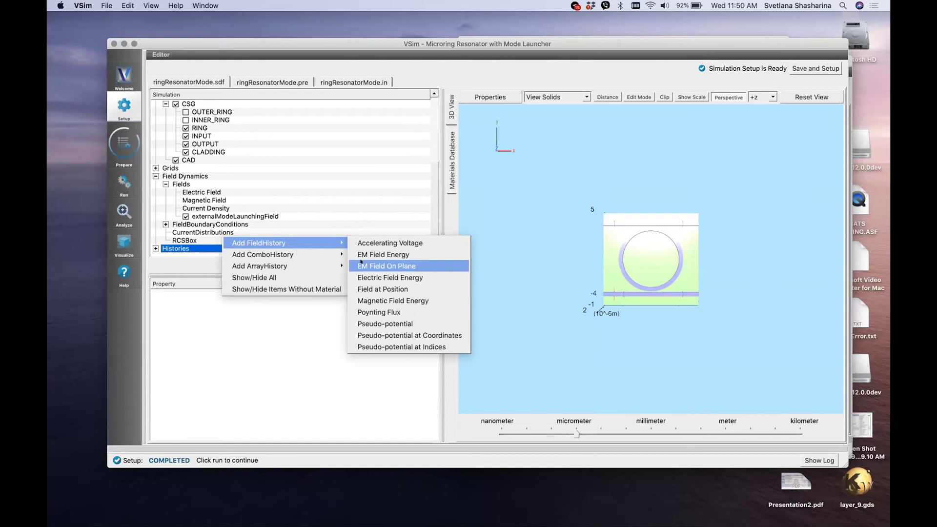
Step: Browse the field history types without adding one, and examine the history planes on the waveguides in the enlarged 3D view
{"action": "left_click", "coordinate": [386, 243]}
{"action": "left_click_drag", "start_coordinate": [437, 260], "coordinate": [264, 262]}
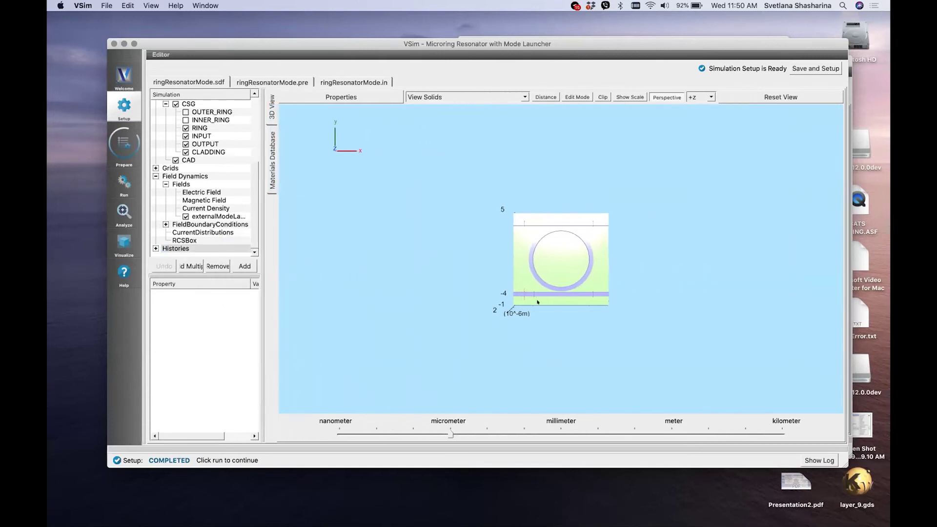
{"action": "scroll", "coordinate": [538, 302], "scroll_direction": "up", "scroll_amount": 5}
{"action": "left_click_drag", "start_coordinate": [538, 303], "coordinate": [485, 204]}
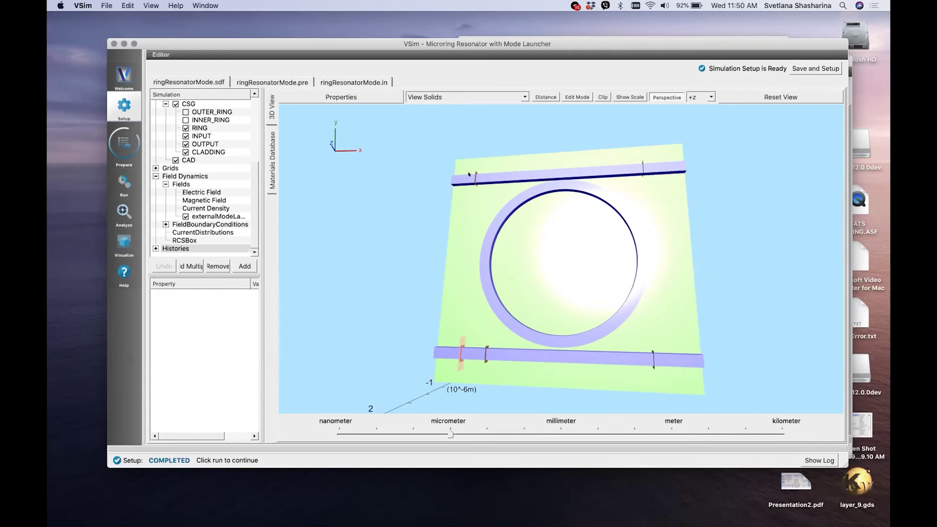
{"action": "mouse_move", "coordinate": [508, 517]}
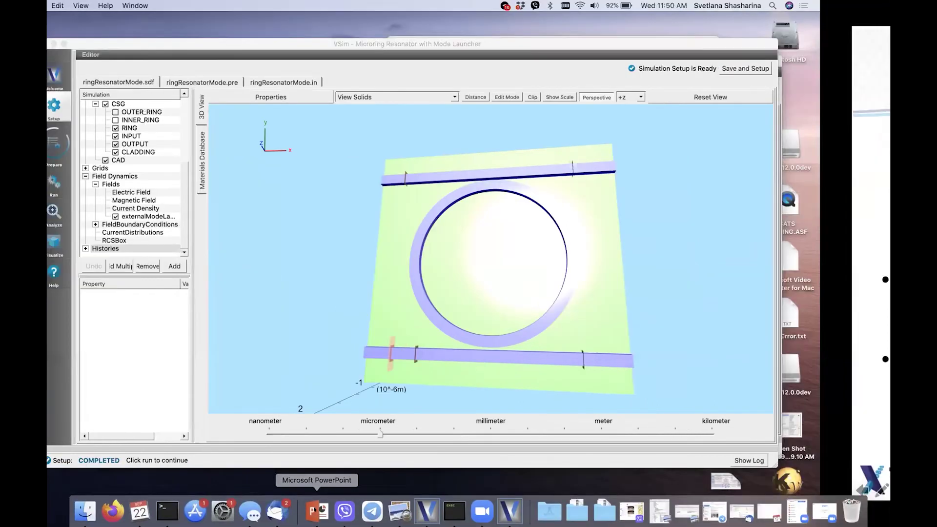
{"action": "left_click", "coordinate": [317, 511]}
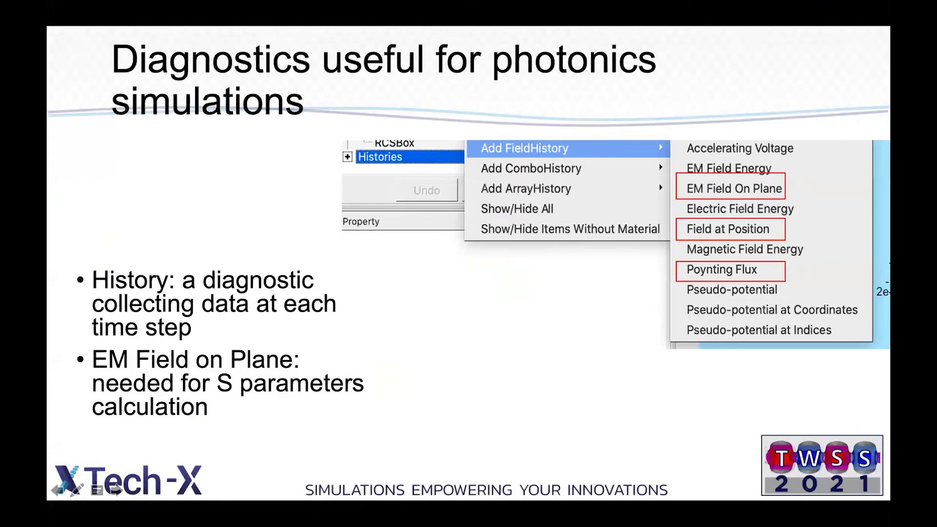
{"action": "key", "text": "Right"}
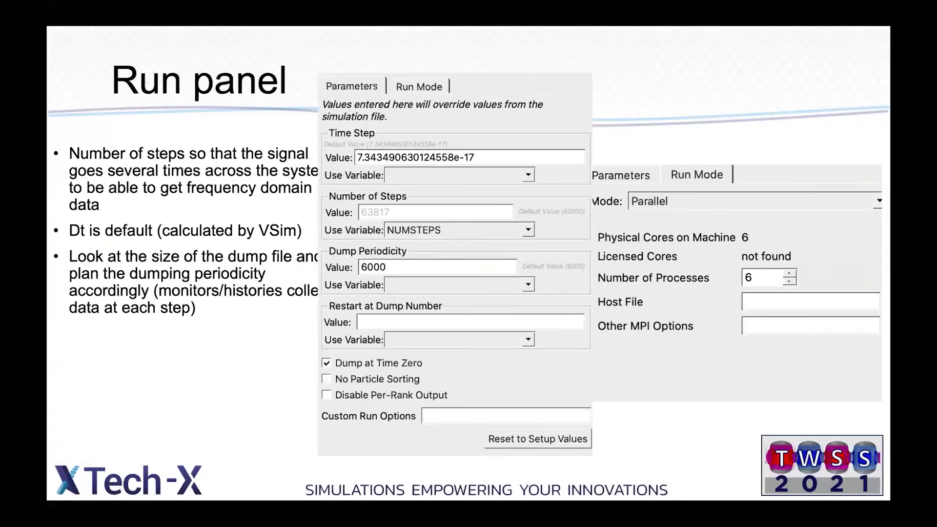
{"action": "mouse_move", "coordinate": [439, 510]}
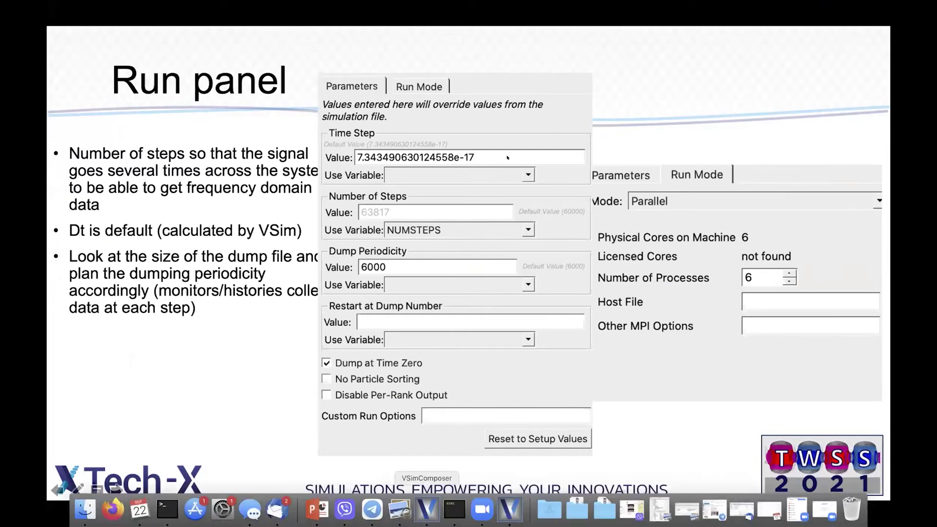
{"action": "left_click", "coordinate": [426, 509]}
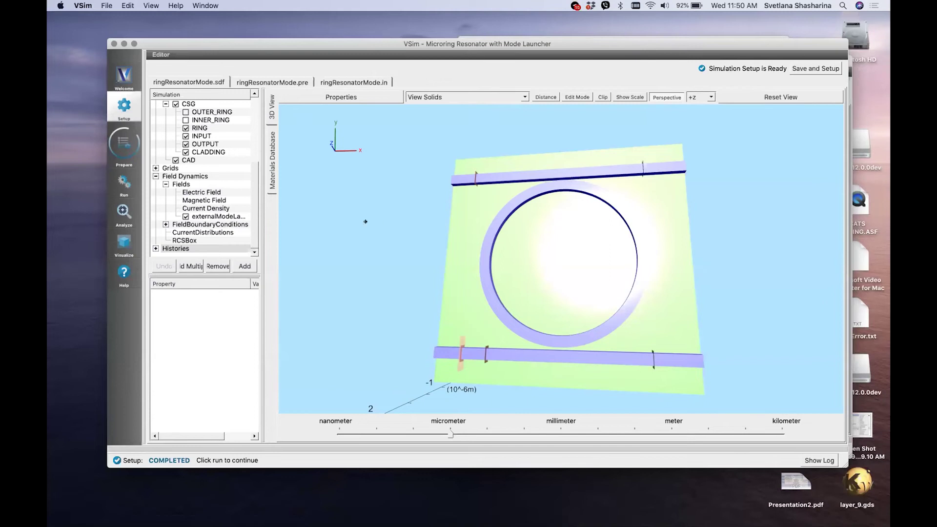
Step: Widen the simulation tree and expand Histories to view the slab histories defined for the resonator
{"action": "left_click_drag", "start_coordinate": [265, 234], "coordinate": [416, 195]}
{"action": "scroll", "coordinate": [403, 108], "scroll_direction": "up", "scroll_amount": 1}
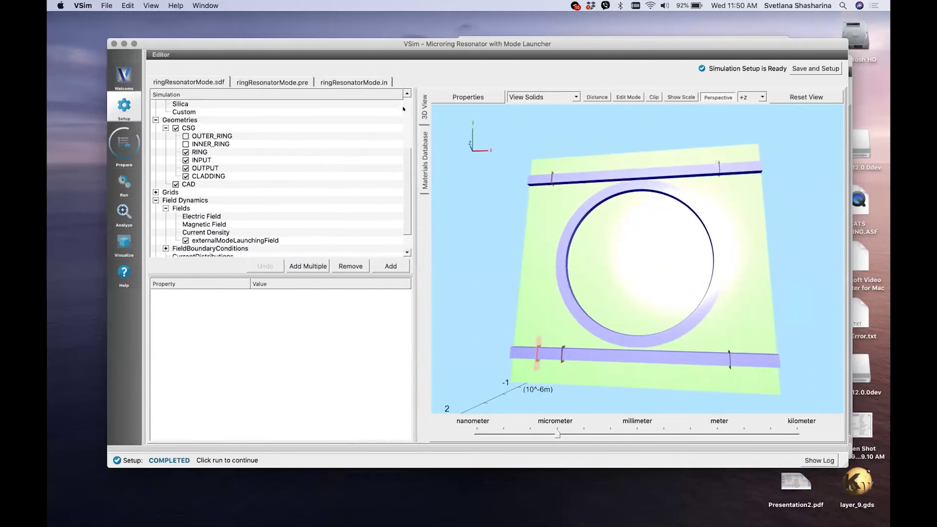
{"action": "scroll", "coordinate": [403, 109], "scroll_direction": "up", "scroll_amount": 4}
{"action": "scroll", "coordinate": [404, 155], "scroll_direction": "down", "scroll_amount": 5}
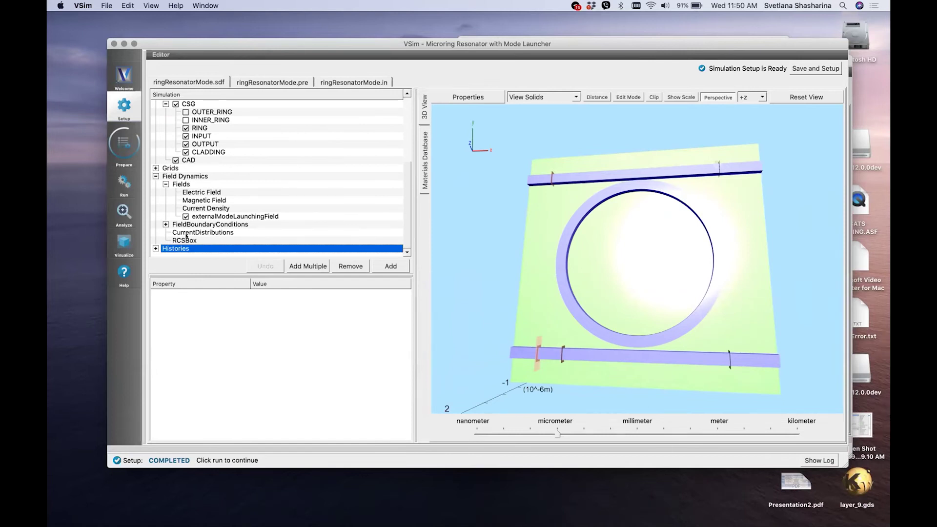
{"action": "left_click", "coordinate": [156, 248]}
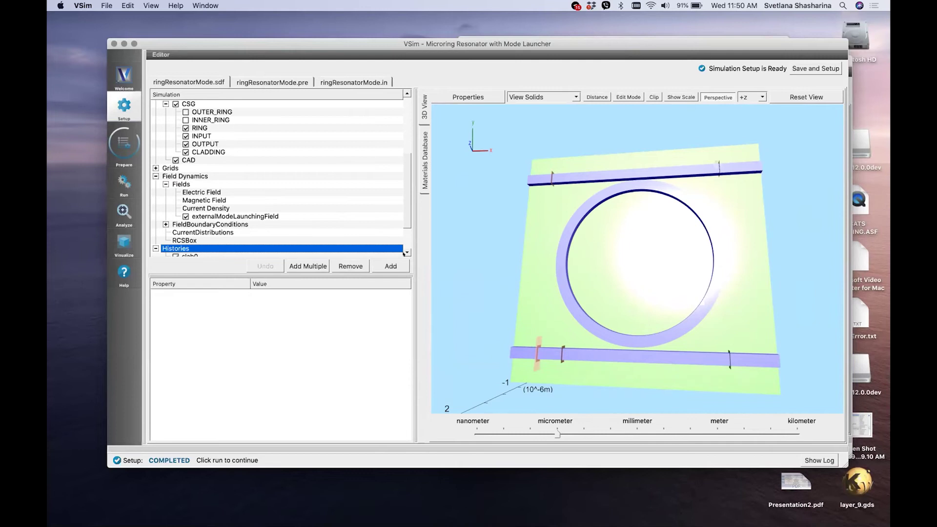
{"action": "scroll", "coordinate": [306, 220], "scroll_direction": "down", "scroll_amount": 2}
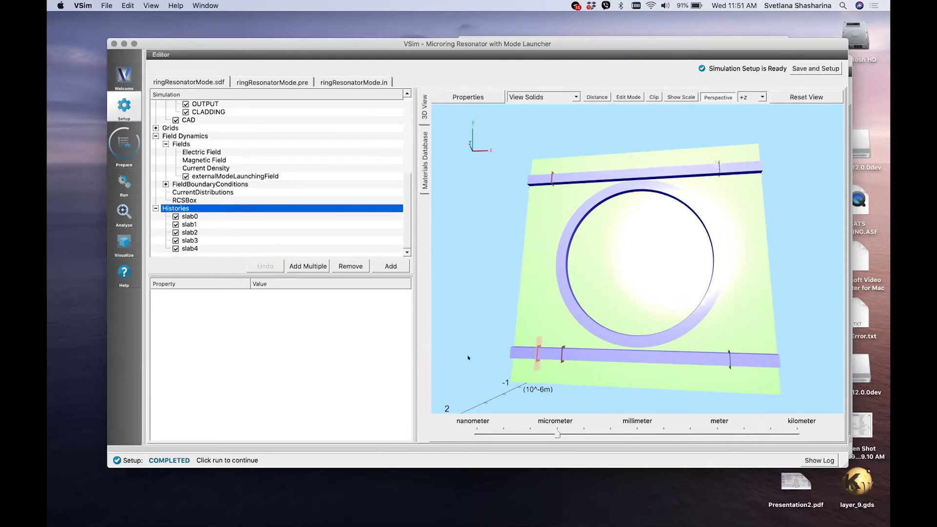
Step: Review the run parameters, the variables offered for the time step, the run mode and the end of the engine log
{"action": "left_click", "coordinate": [123, 184]}
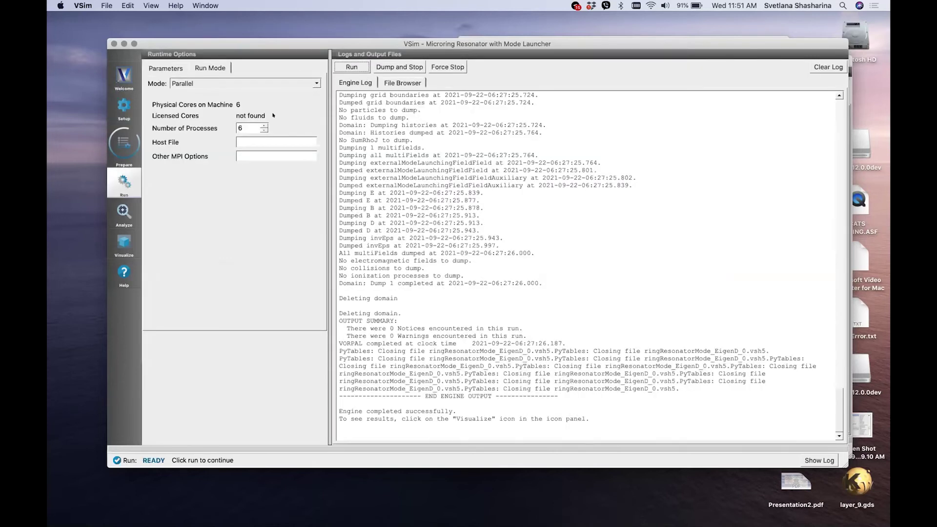
{"action": "left_click", "coordinate": [169, 66]}
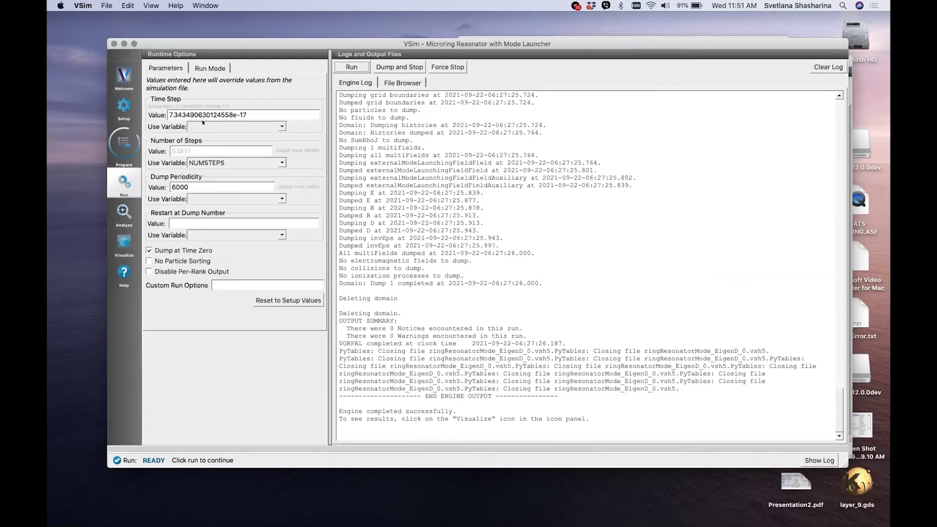
{"action": "left_click", "coordinate": [200, 68]}
{"action": "left_click", "coordinate": [169, 67]}
{"action": "left_click", "coordinate": [281, 126]}
{"action": "mouse_move", "coordinate": [282, 141]}
{"action": "left_mouse_down"}
{"action": "mouse_move", "coordinate": [281, 172]}
{"action": "mouse_move", "coordinate": [282, 139]}
{"action": "left_mouse_up"}
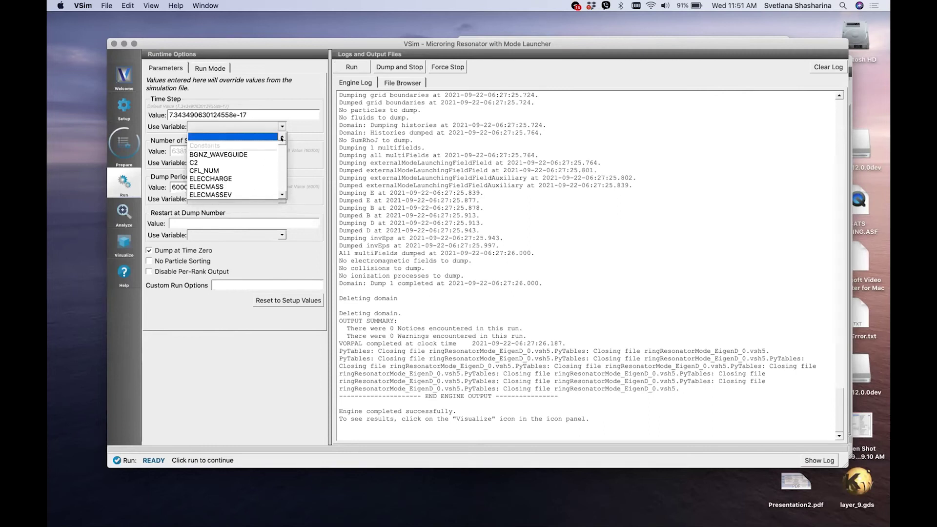
{"action": "left_click", "coordinate": [300, 86]}
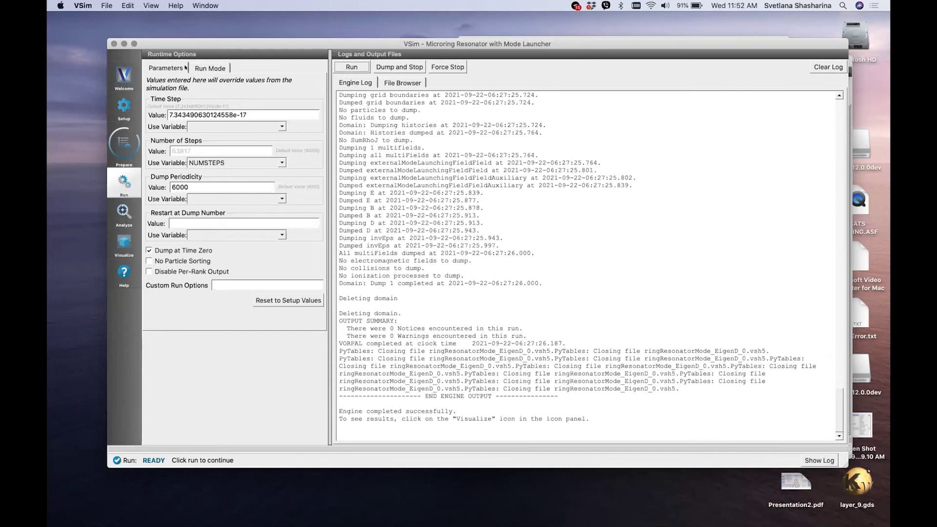
{"action": "left_click", "coordinate": [203, 68]}
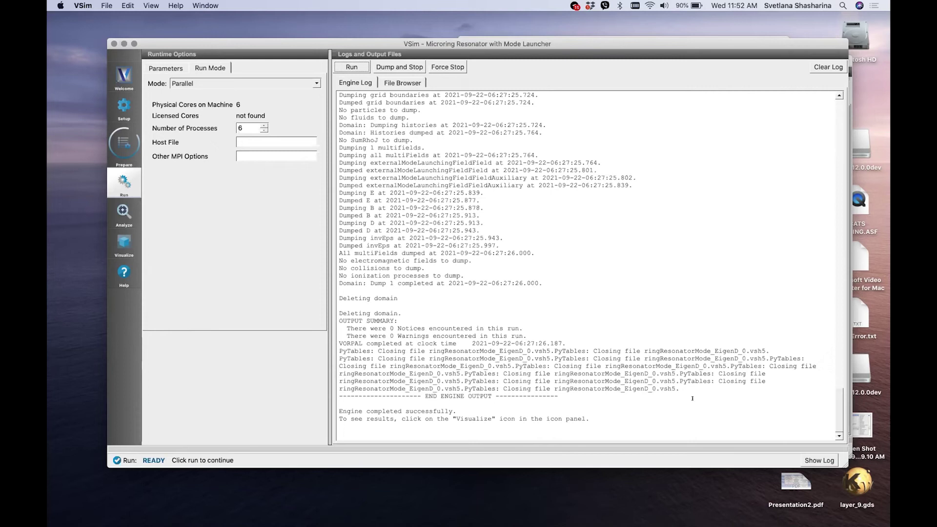
{"action": "left_click_drag", "start_coordinate": [604, 414], "coordinate": [292, 413]}
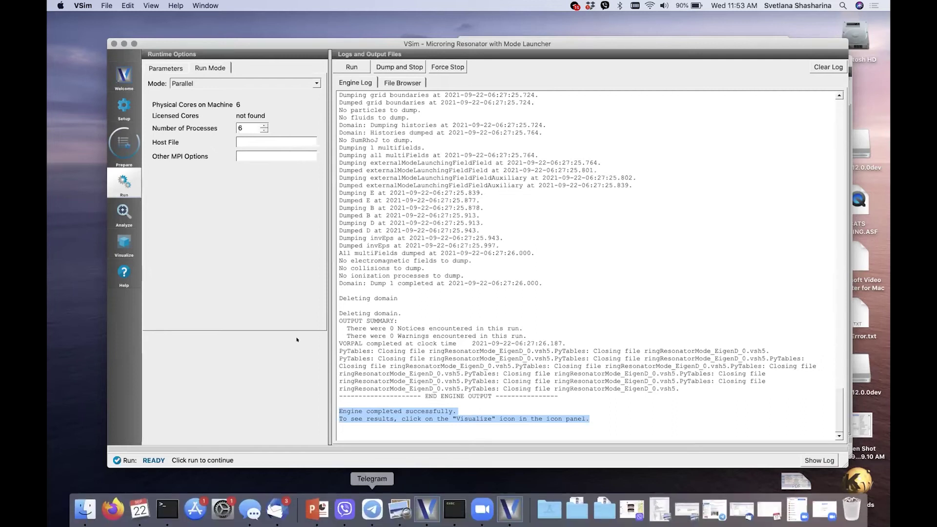
Step: Open the visualization's first data overview and check the clip plane settings of the D_z plot without changing them
{"action": "left_click", "coordinate": [124, 243]}
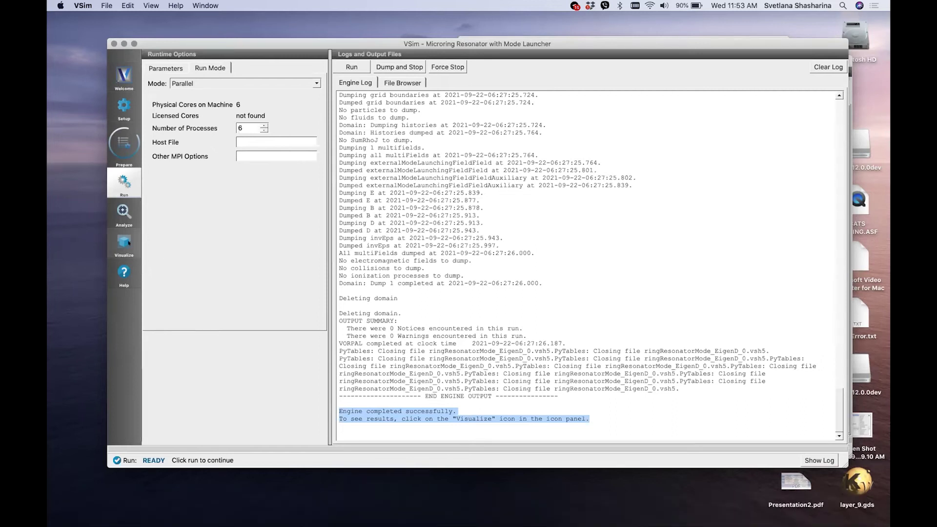
{"action": "left_click", "coordinate": [171, 77]}
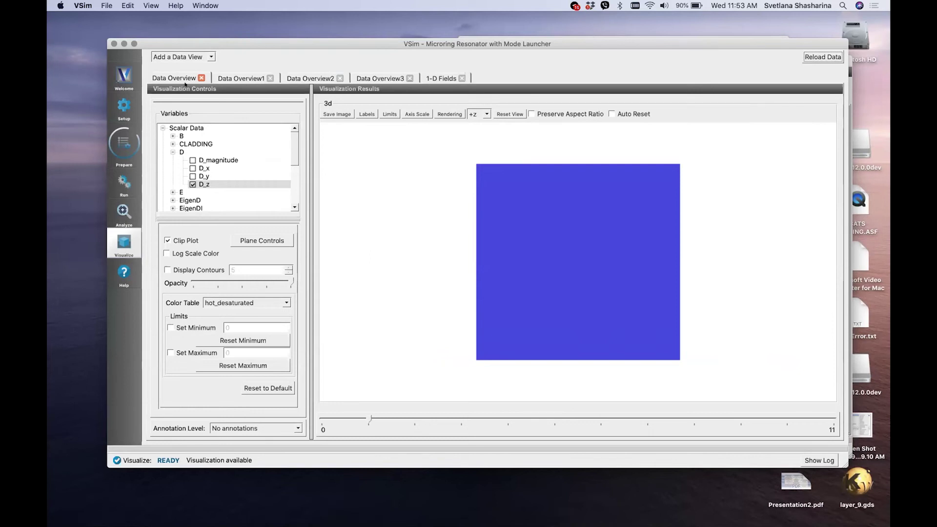
{"action": "left_click", "coordinate": [210, 57]}
{"action": "left_click", "coordinate": [240, 243]}
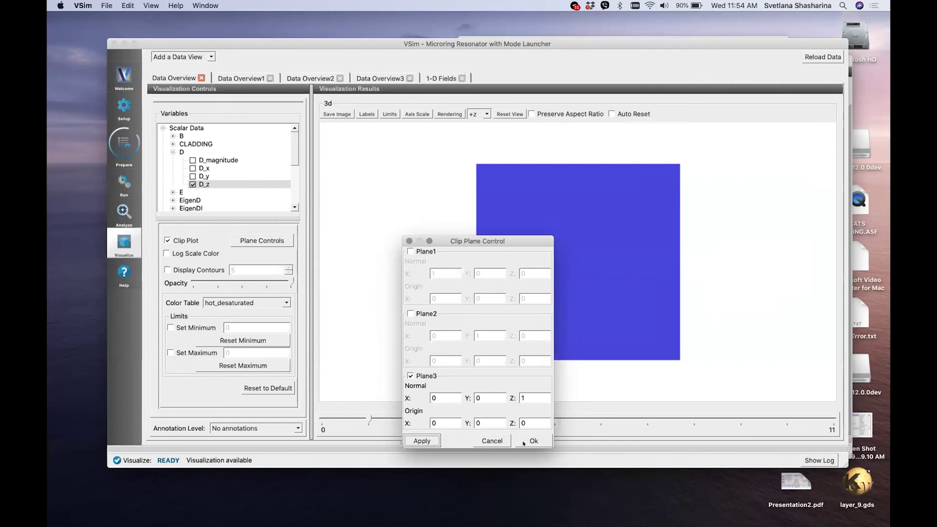
{"action": "key", "text": "Escape"}
Step: Step the clipped D_z field plot forward through its time dumps to dump 10 to examine the field circulating in the ring
{"action": "left_click", "coordinate": [458, 415]}
{"action": "left_click", "coordinate": [458, 415]}
{"action": "left_click", "coordinate": [547, 419]}
{"action": "left_click", "coordinate": [595, 420]}
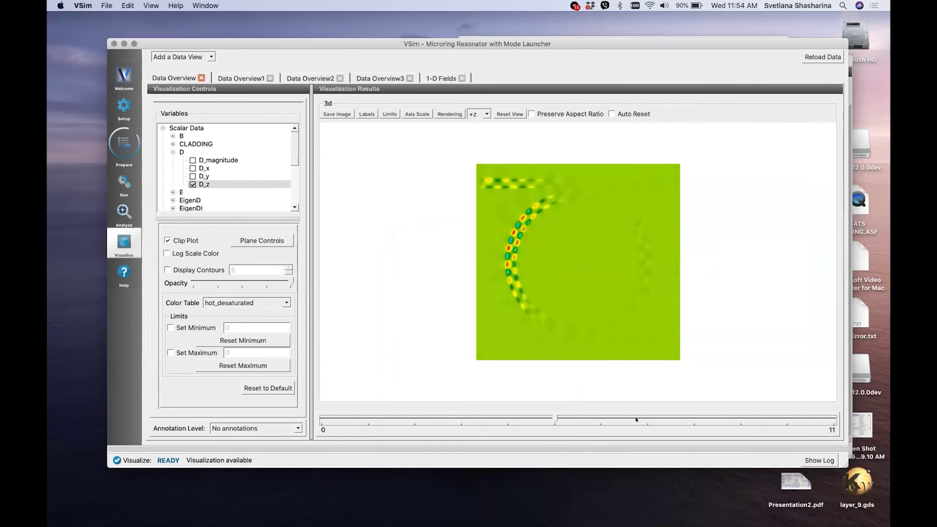
{"action": "left_click", "coordinate": [669, 420]}
{"action": "left_click", "coordinate": [740, 418]}
{"action": "left_click", "coordinate": [756, 415]}
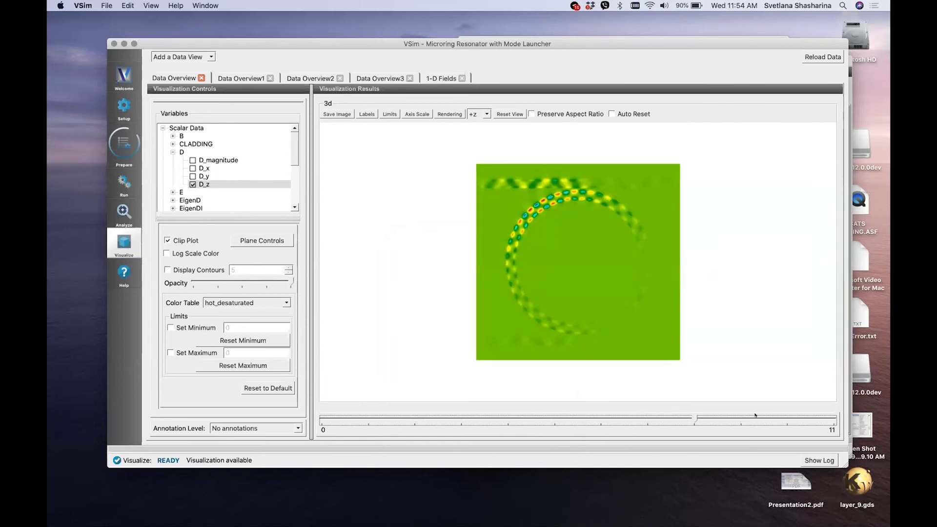
{"action": "left_click", "coordinate": [780, 419]}
{"action": "left_click", "coordinate": [780, 419]}
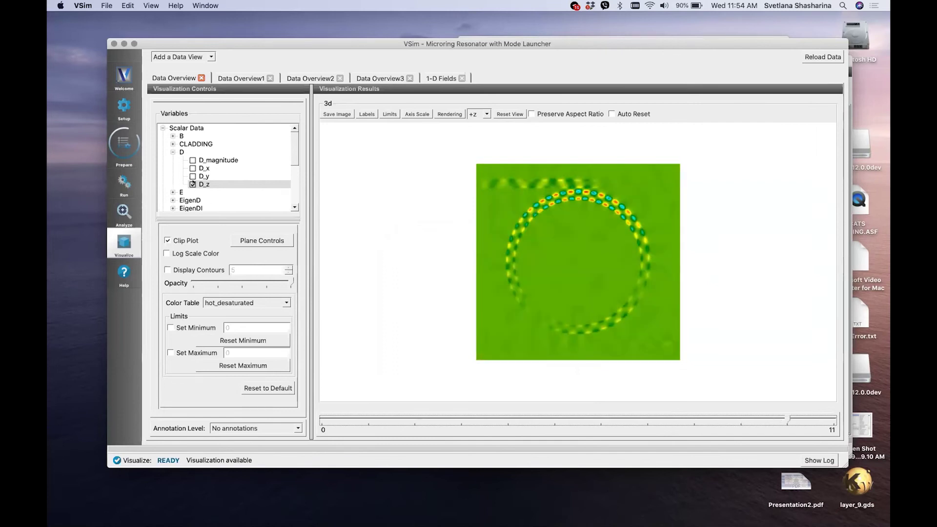
Step: Plot D_y instead of D_z, move to dump 6 and turn on clipping for the plot
{"action": "key", "text": "space"}
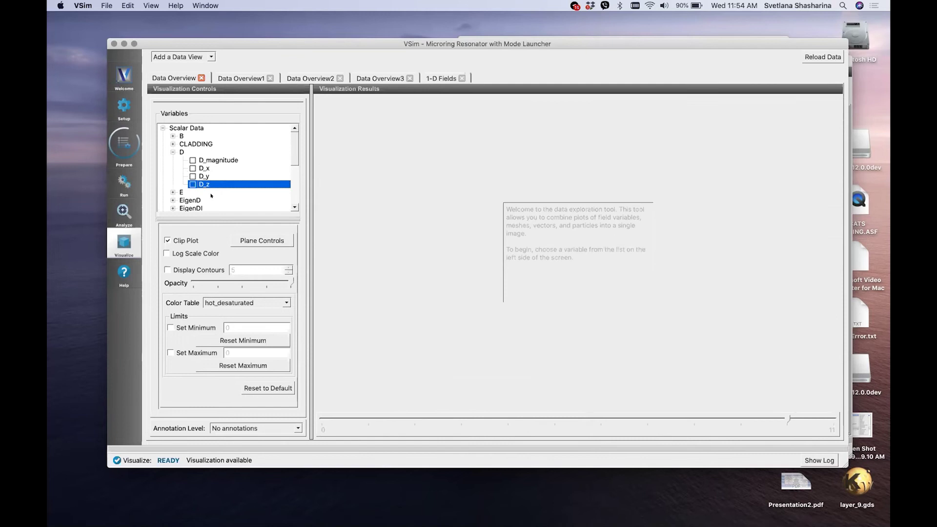
{"action": "key", "text": "Up"}
{"action": "key", "text": "space"}
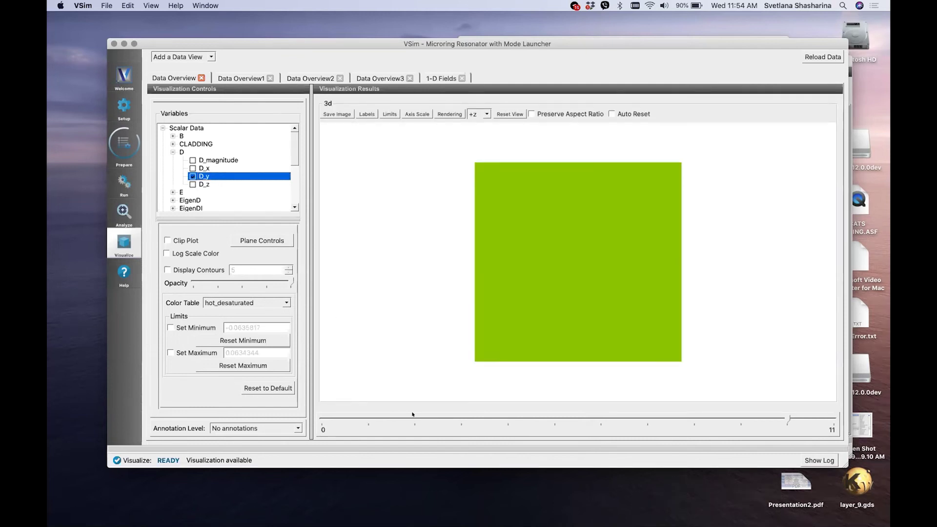
{"action": "left_click", "coordinate": [572, 420]}
{"action": "left_click", "coordinate": [577, 418]}
{"action": "left_click", "coordinate": [555, 417]}
{"action": "left_click", "coordinate": [168, 241]}
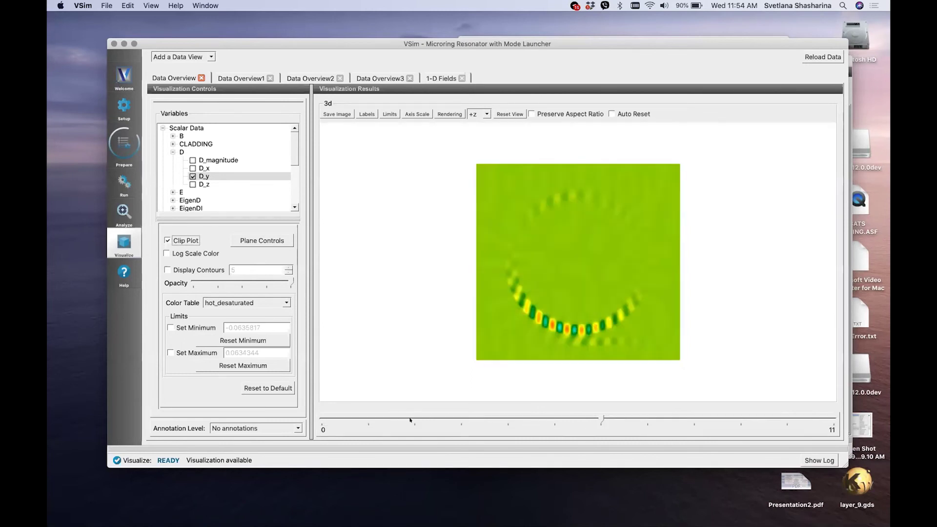
Step: Move the clipped D_y plot back to dump 4 and tilt it to examine the field coupling from the input waveguide
{"action": "left_click", "coordinate": [409, 419]}
{"action": "left_click", "coordinate": [380, 416]}
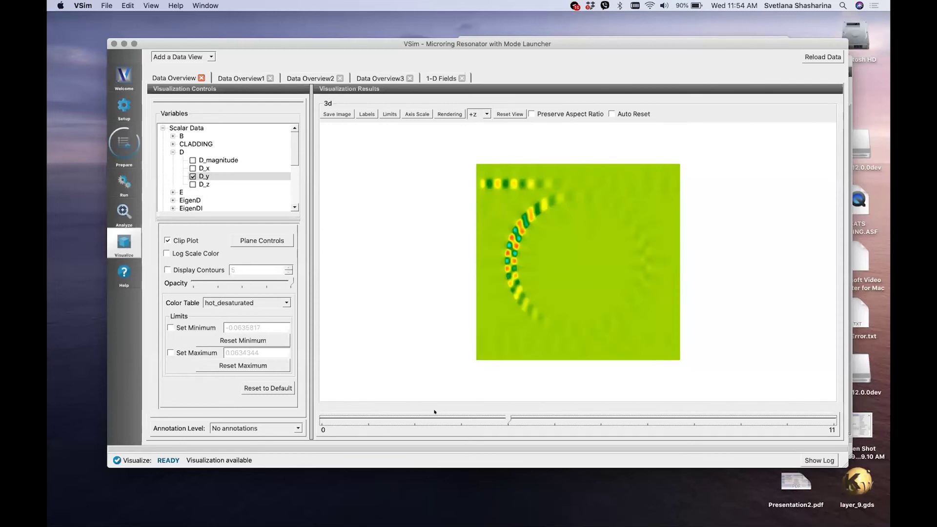
{"action": "left_click_drag", "start_coordinate": [628, 310], "coordinate": [605, 332]}
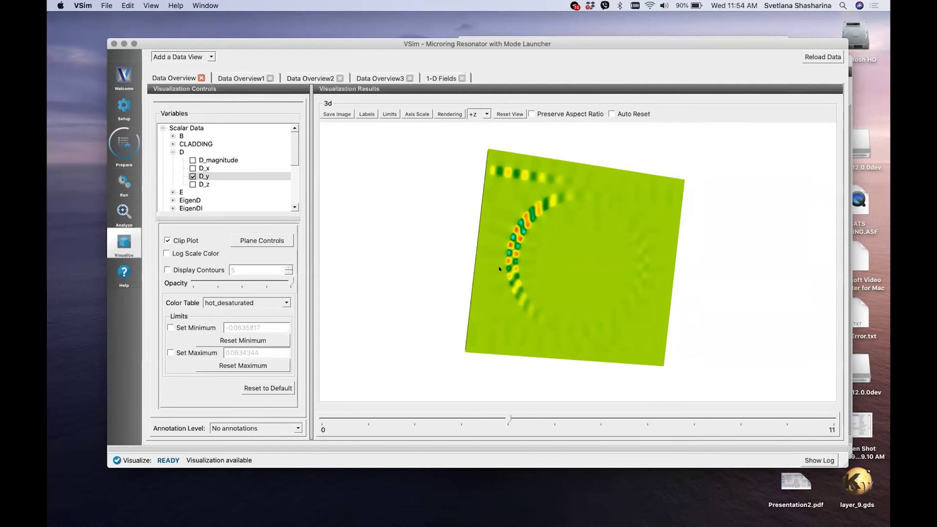
Step: Examine the tilted invEps_magnitude plot and its clip plane settings in Data Overview1, and view the EigenD_magnitude mode profile in Data Overview2
{"action": "left_click", "coordinate": [241, 78]}
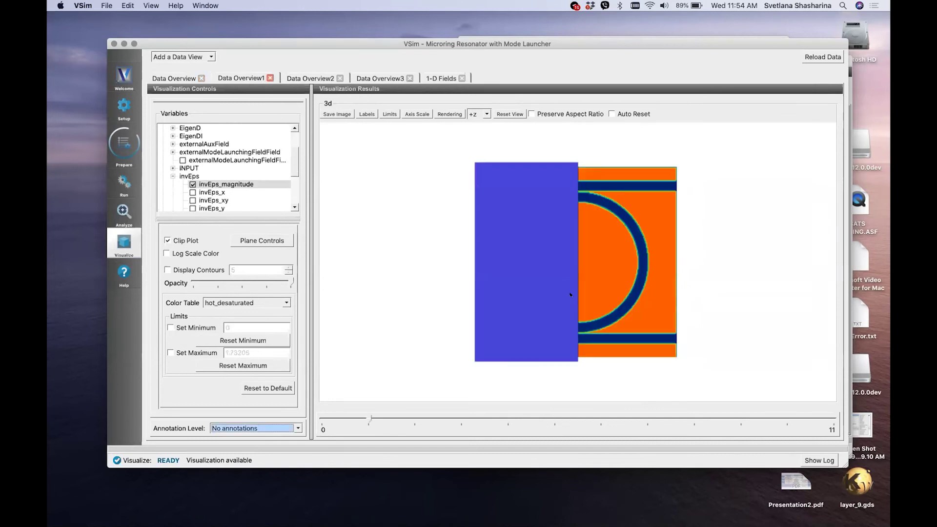
{"action": "left_click_drag", "start_coordinate": [524, 293], "coordinate": [501, 213]}
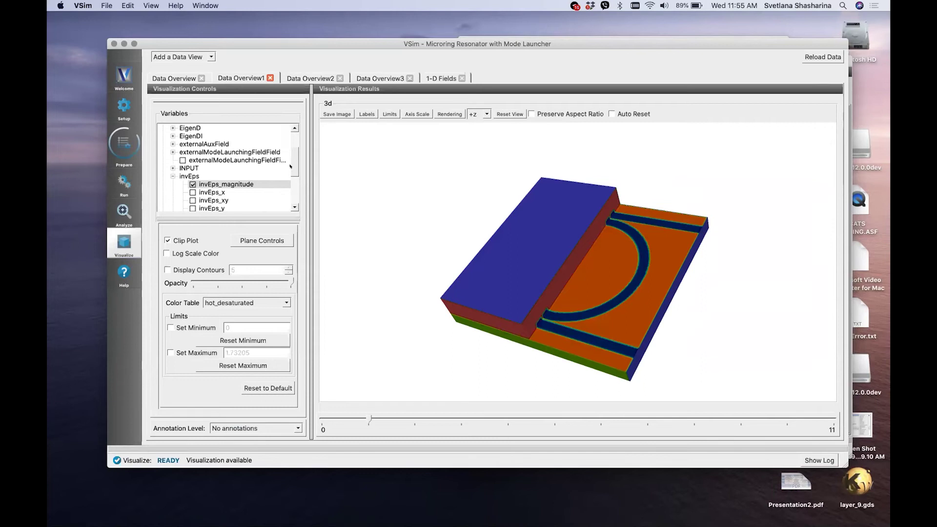
{"action": "left_click", "coordinate": [218, 186]}
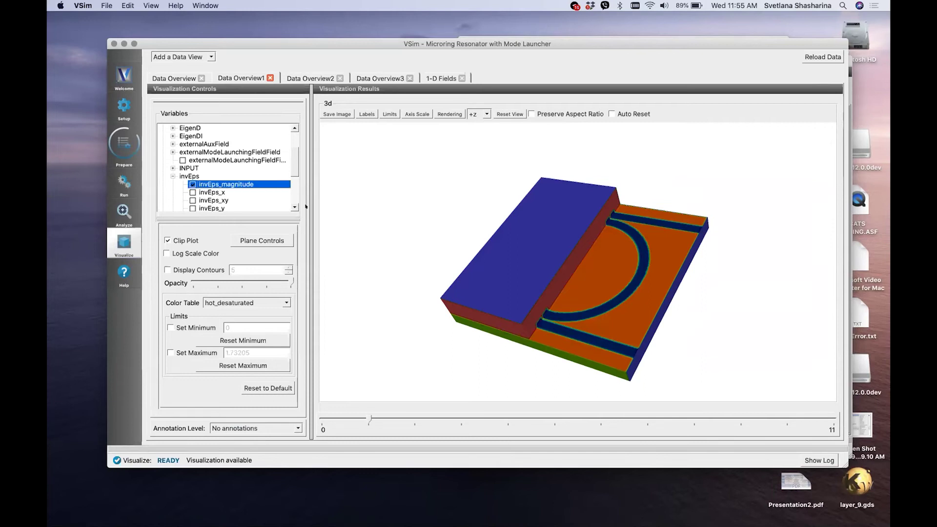
{"action": "mouse_move", "coordinate": [505, 228]}
{"action": "left_mouse_down"}
{"action": "mouse_move", "coordinate": [508, 196]}
{"action": "mouse_move", "coordinate": [503, 224]}
{"action": "left_mouse_up"}
{"action": "left_click", "coordinate": [275, 241]}
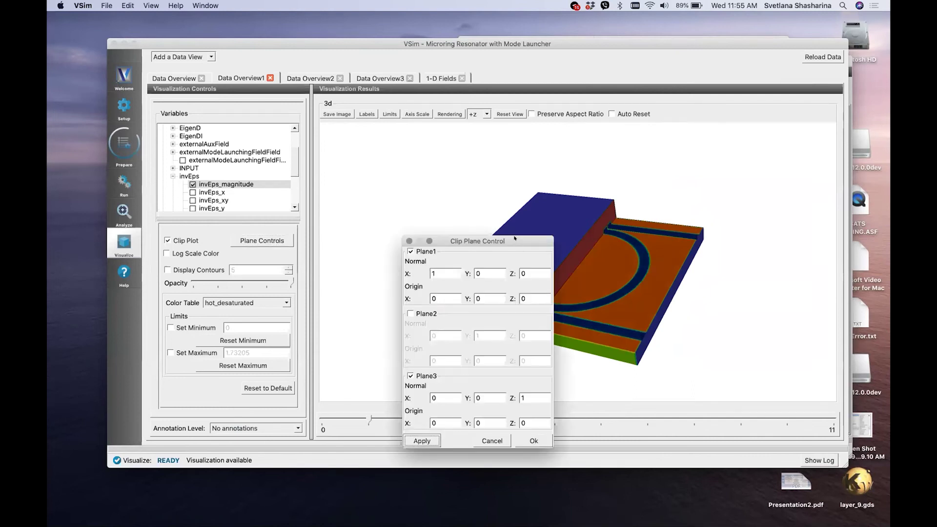
{"action": "left_click_drag", "start_coordinate": [514, 238], "coordinate": [395, 198]}
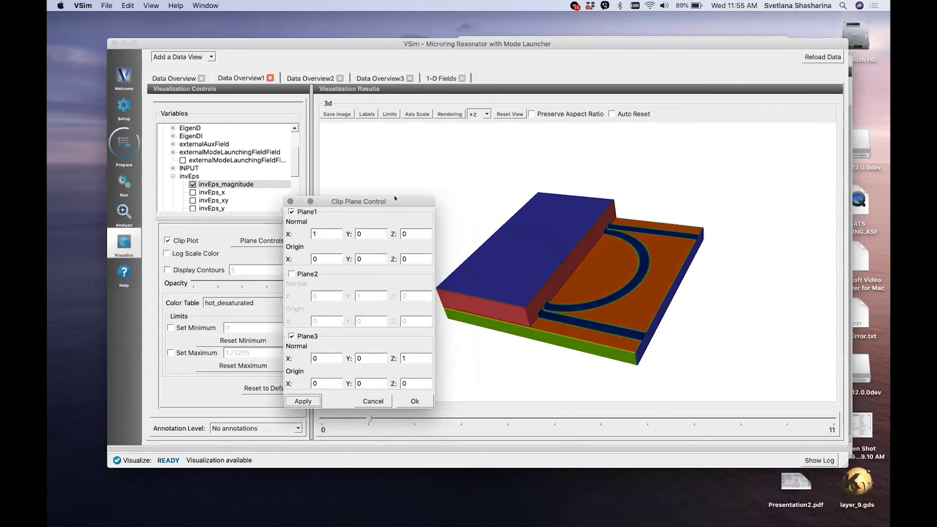
{"action": "left_click", "coordinate": [411, 400]}
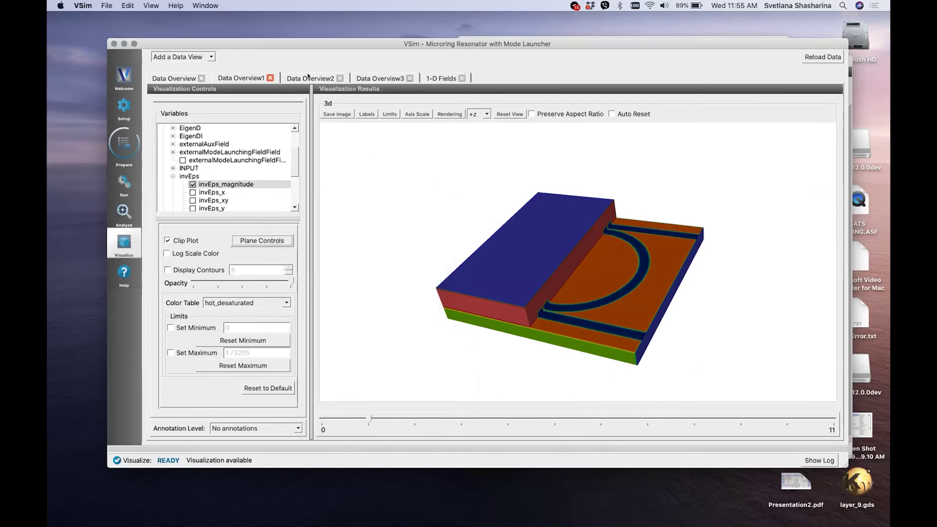
{"action": "key", "text": "ctrl+Tab"}
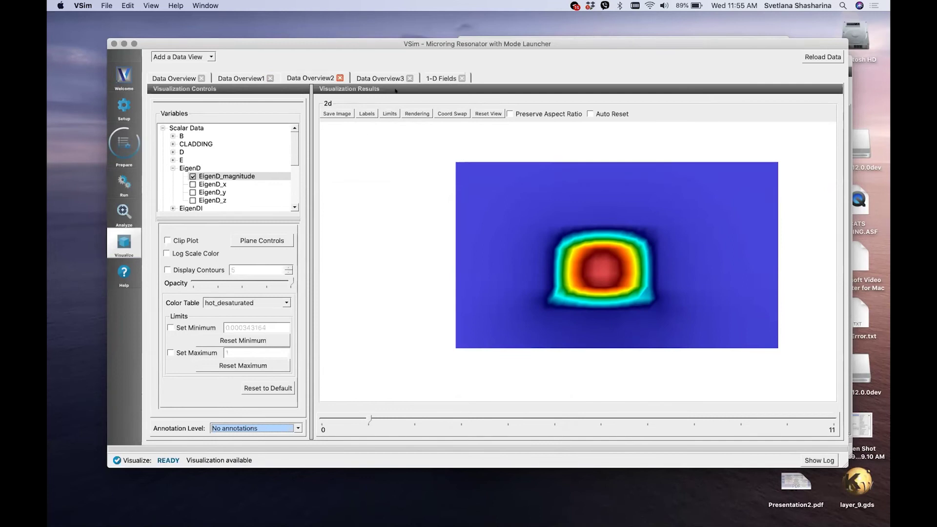
Step: In Data Overview3, reload the externalModeLaunchingFieldFieldAuxiliary_magnitude plot at dump 2 together with the input waveguide geometry
{"action": "left_click", "coordinate": [380, 77]}
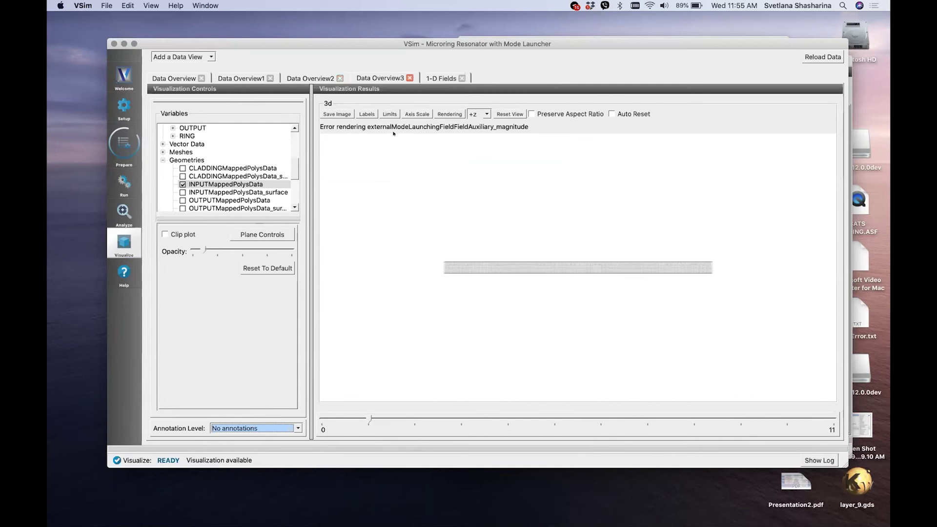
{"action": "left_click_drag", "start_coordinate": [481, 300], "coordinate": [473, 226]}
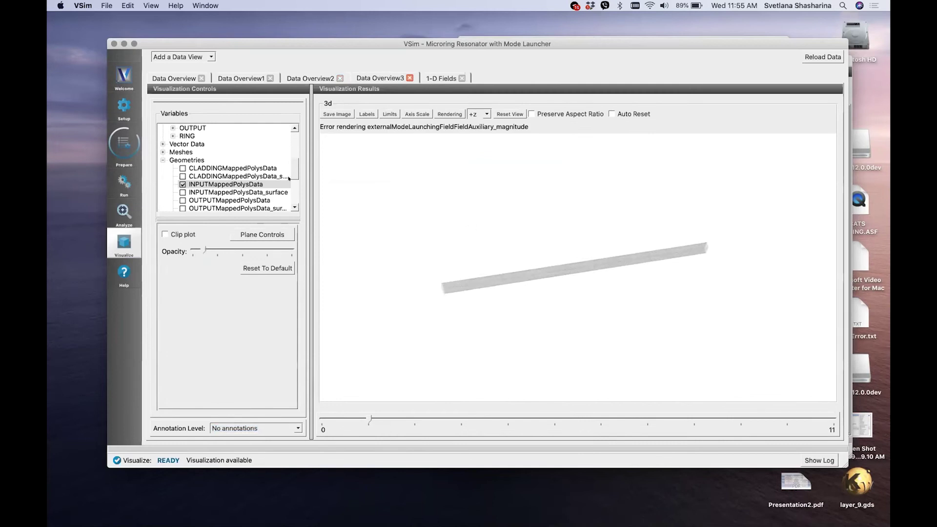
{"action": "scroll", "coordinate": [234, 168], "scroll_direction": "up", "scroll_amount": 3}
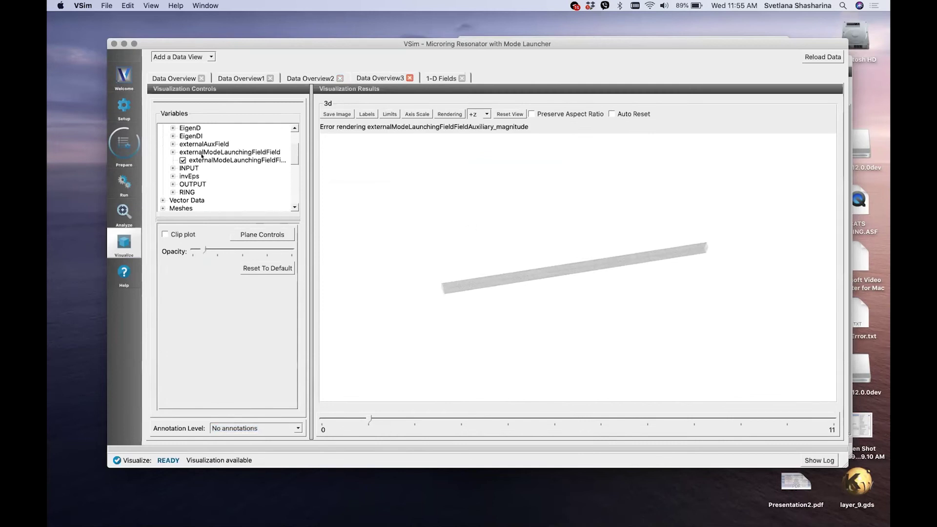
{"action": "left_click", "coordinate": [181, 160]}
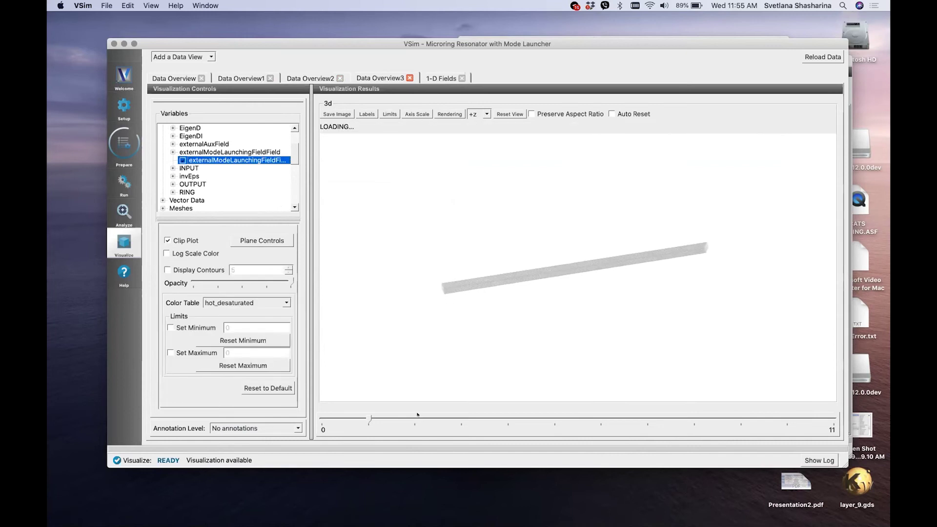
{"action": "left_click_drag", "start_coordinate": [439, 305], "coordinate": [433, 226]}
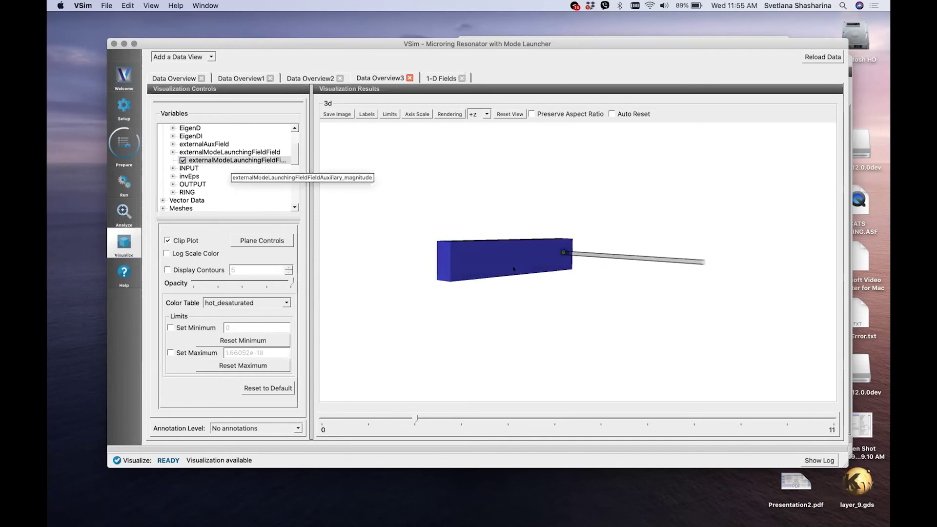
Step: Examine the launched mode where it meets the input waveguide up close, and look through the list of available geometries
{"action": "left_click_drag", "start_coordinate": [493, 256], "coordinate": [514, 268]}
{"action": "scroll", "coordinate": [513, 268], "scroll_direction": "up", "scroll_amount": 5}
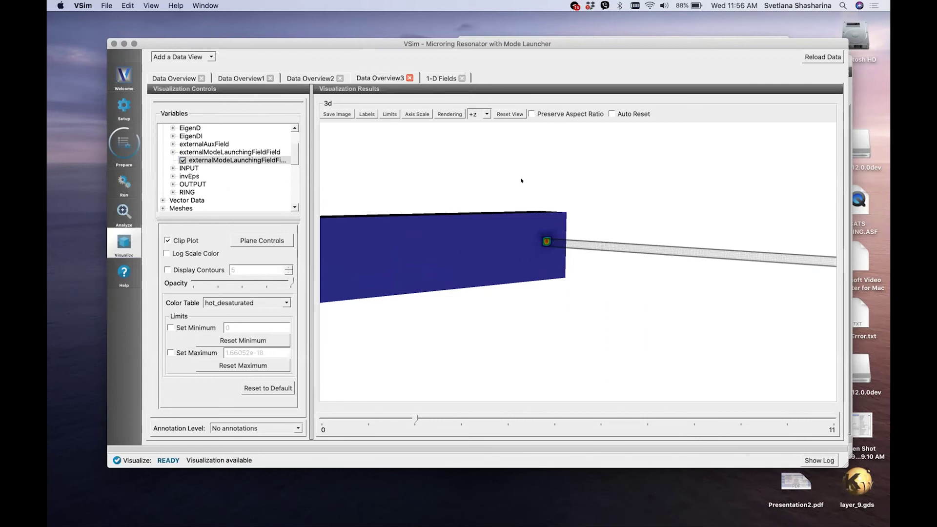
{"action": "mouse_move", "coordinate": [485, 238]}
{"action": "left_mouse_down"}
{"action": "mouse_move", "coordinate": [488, 207]}
{"action": "mouse_move", "coordinate": [490, 234]}
{"action": "left_mouse_up"}
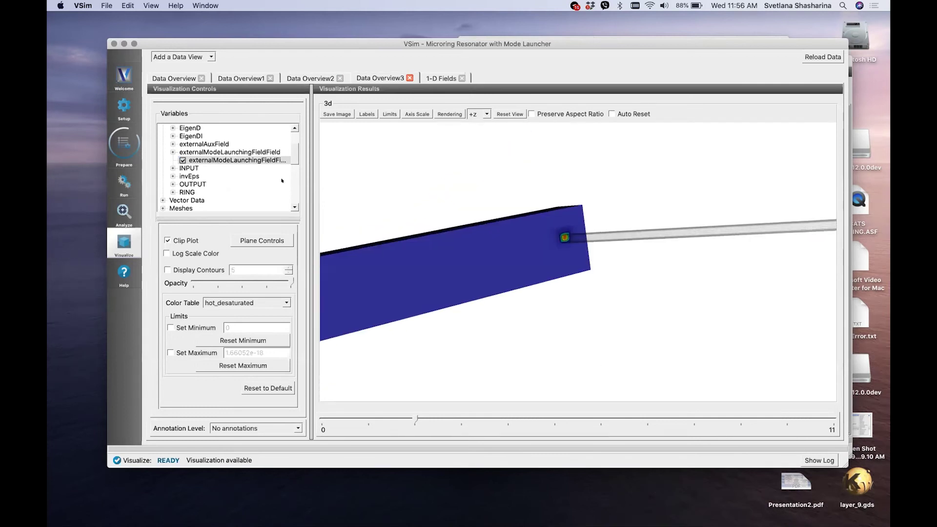
{"action": "scroll", "coordinate": [249, 163], "scroll_direction": "down", "scroll_amount": 5}
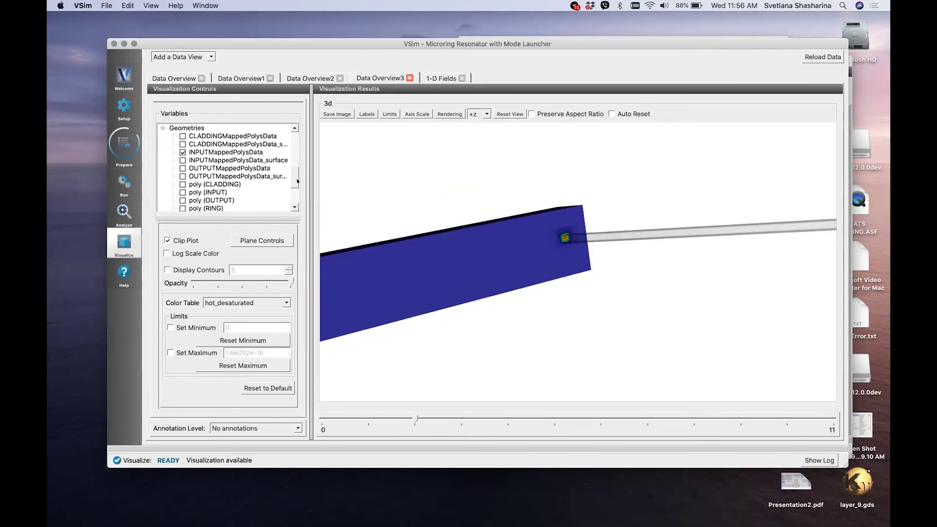
{"action": "scroll", "coordinate": [249, 162], "scroll_direction": "up", "scroll_amount": 2}
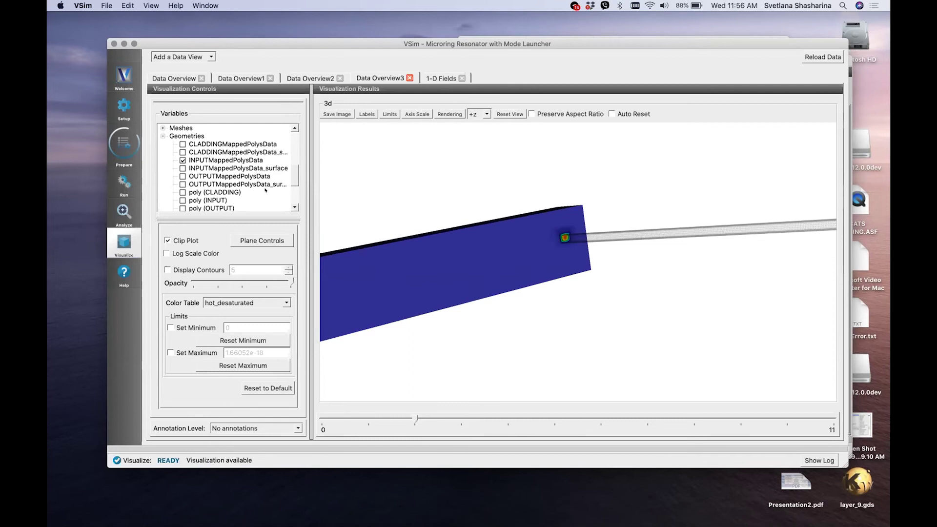
{"action": "left_click_drag", "start_coordinate": [464, 189], "coordinate": [450, 180]}
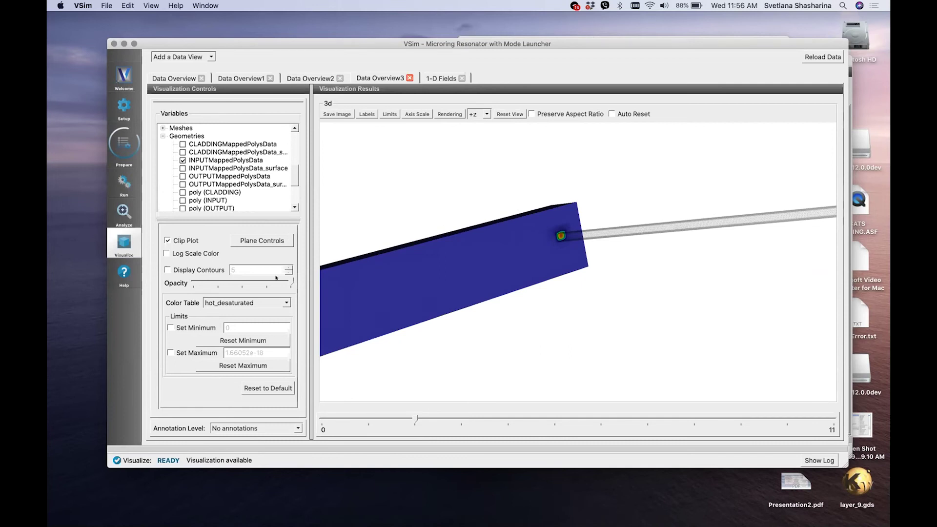
Step: Lower the mode launching field plot's opacity to about half and set its color table to hot_and_cold
{"action": "left_click_drag", "start_coordinate": [291, 283], "coordinate": [244, 283]}
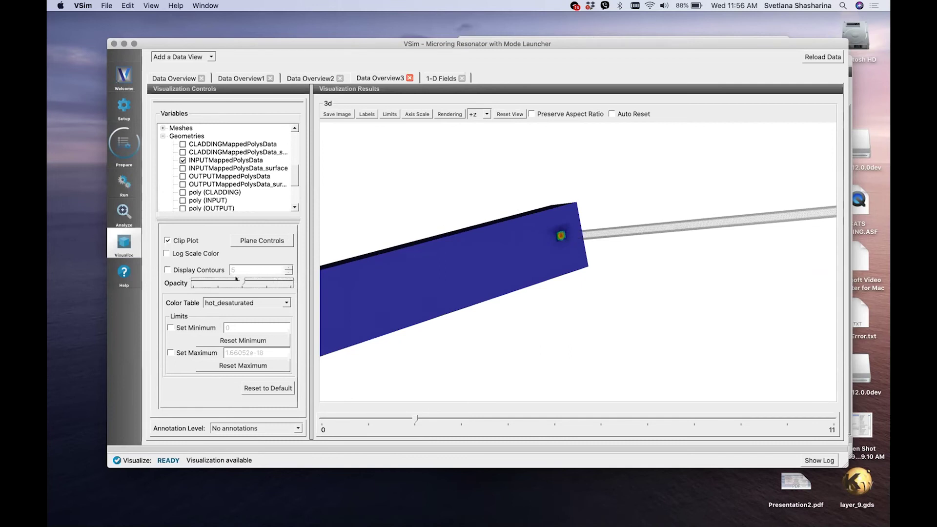
{"action": "left_click", "coordinate": [283, 301]}
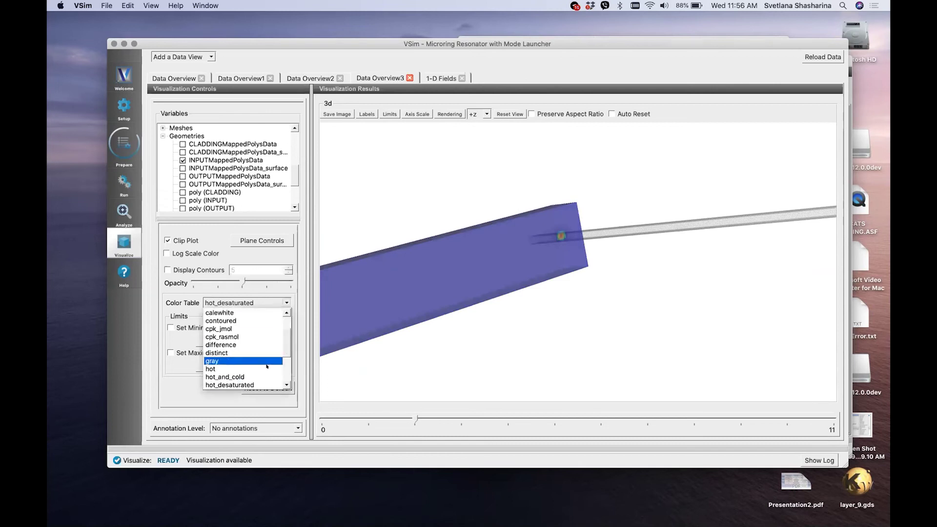
{"action": "left_click", "coordinate": [267, 376]}
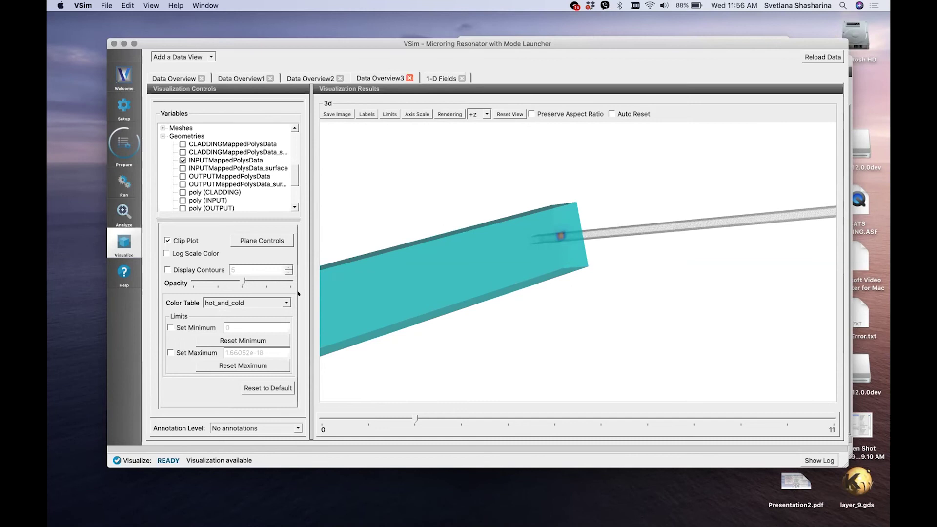
Step: Set the mode launching field's color table to magma and advance the tilted plot to dump 3
{"action": "key", "text": "space"}
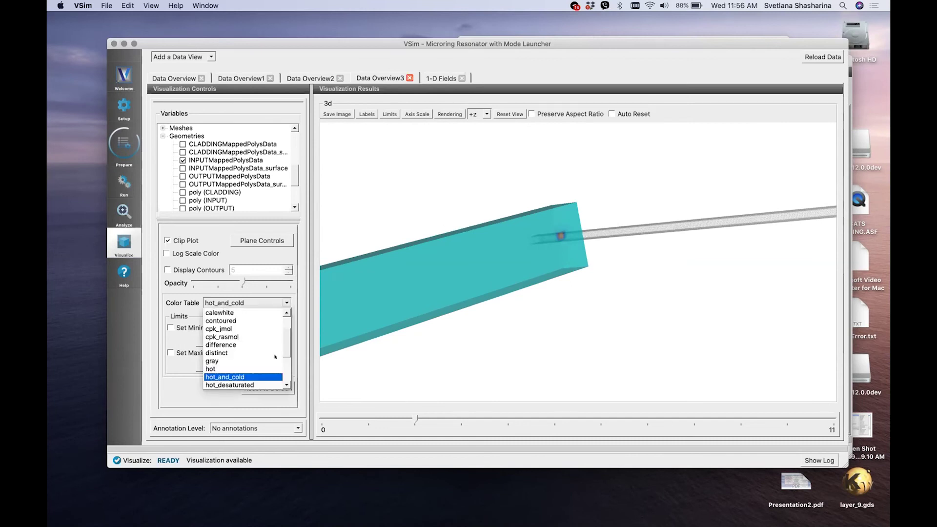
{"action": "scroll", "coordinate": [275, 357], "scroll_direction": "down", "scroll_amount": 2}
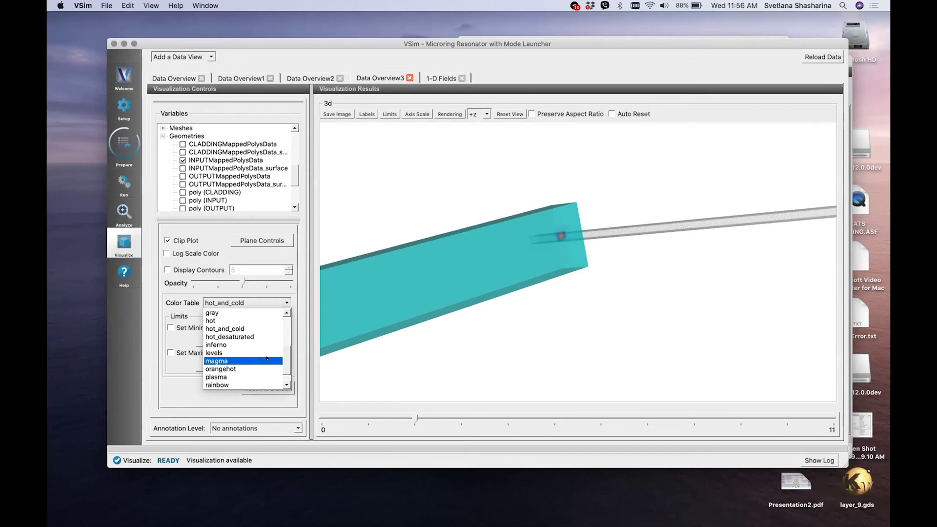
{"action": "left_click", "coordinate": [267, 361]}
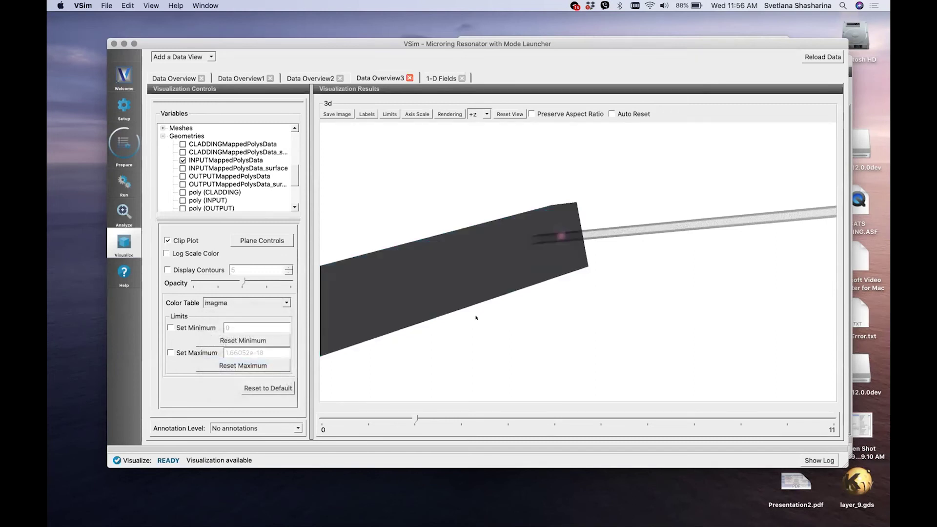
{"action": "left_click_drag", "start_coordinate": [484, 324], "coordinate": [461, 414]}
{"action": "left_click", "coordinate": [461, 414]}
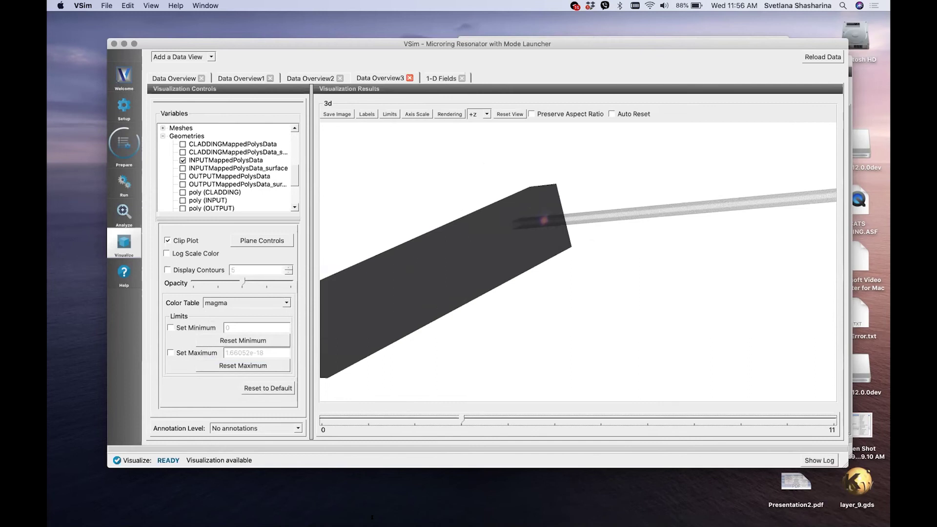
Step: Switch to the PowerPoint presentation and advance from the Run panel slide to the "See the field moving" slide
{"action": "mouse_move", "coordinate": [400, 520]}
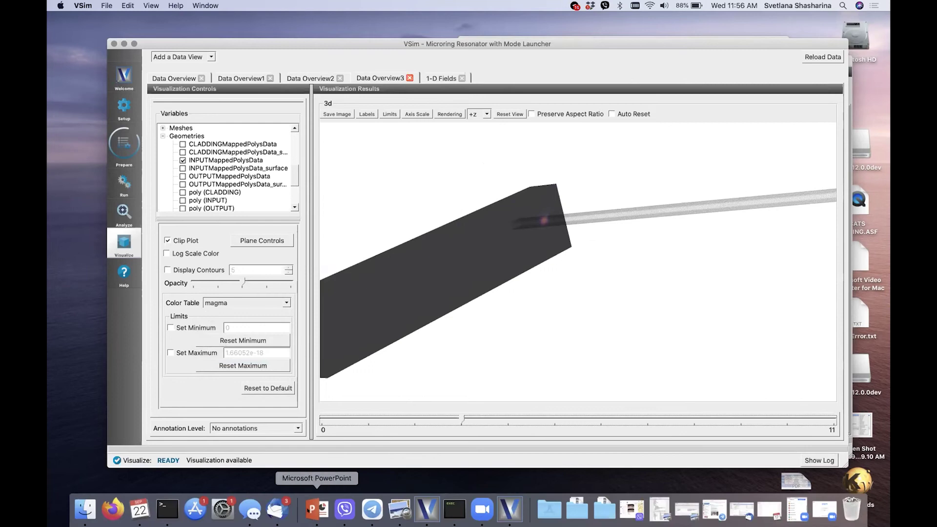
{"action": "left_click", "coordinate": [317, 510]}
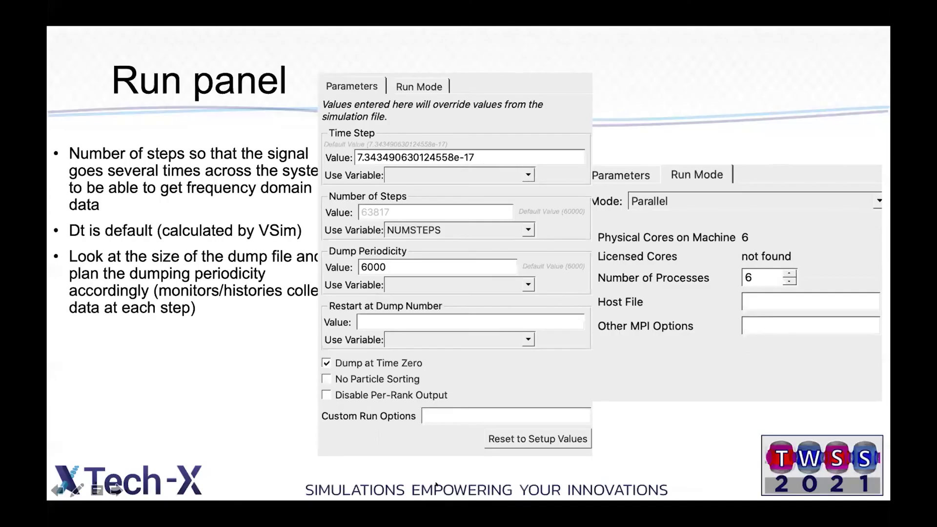
{"action": "key", "text": "Right"}
{"action": "key", "text": "Right"}
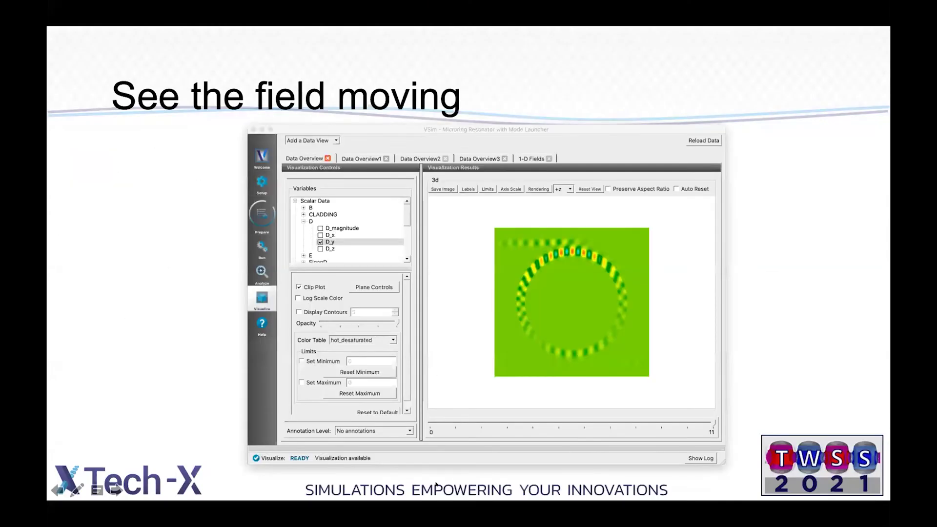
Step: Advance the presentation from the "See the field moving" slide to the "Calculating S parameters" slide
{"action": "key", "text": "Right"}
{"action": "key", "text": "Right"}
{"action": "key", "text": "Right"}
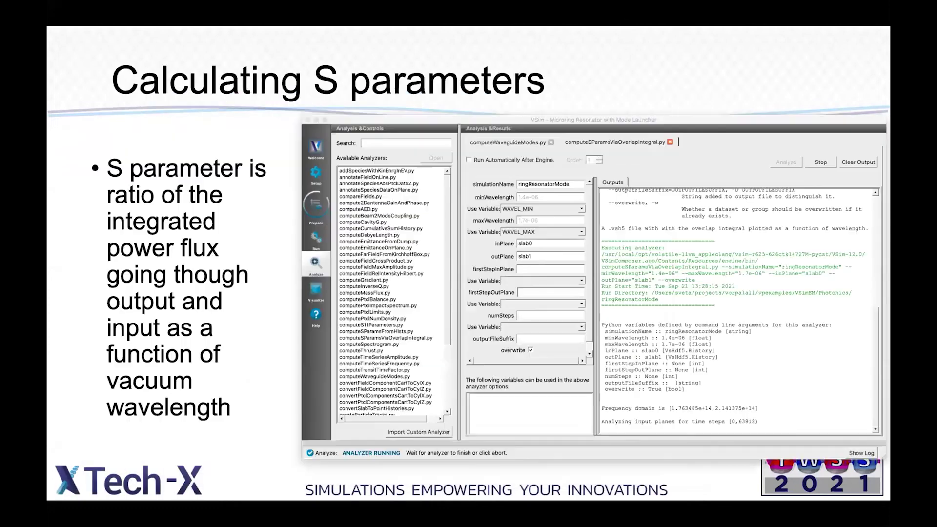
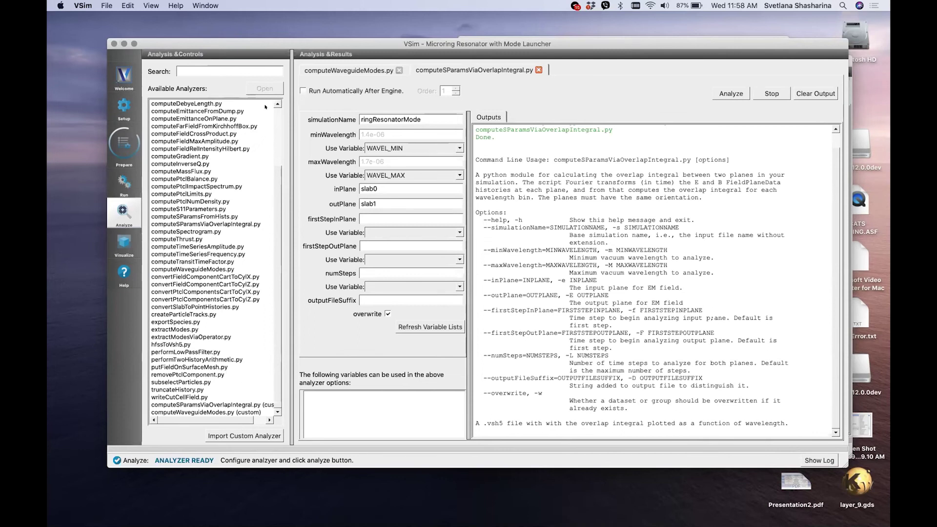
Step: Run the computeSParamsViaOverlapIntegral.py analyzer from slab0 to slab1 with WAVEL_MIN and WAVEL_MAX as limits, and review its output log
{"action": "left_click", "coordinate": [229, 276]}
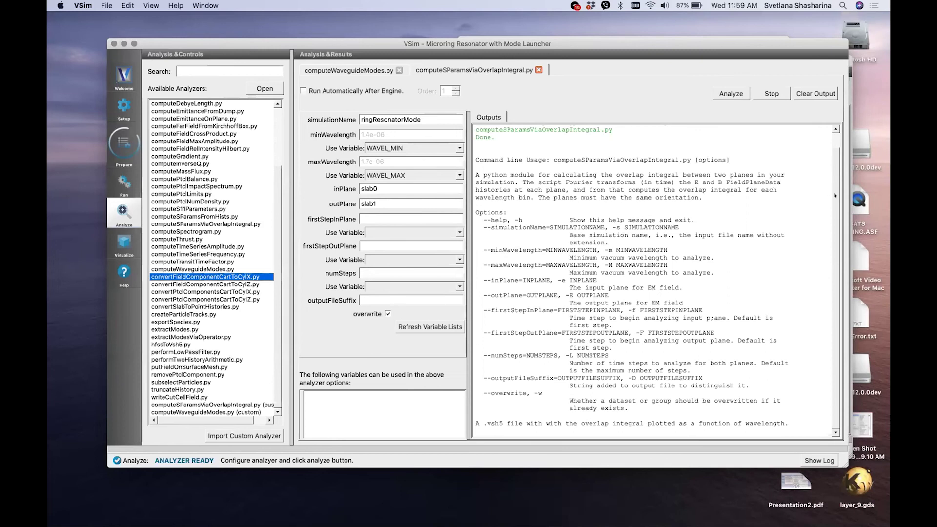
{"action": "left_click", "coordinate": [730, 93]}
{"action": "left_click", "coordinate": [730, 92]}
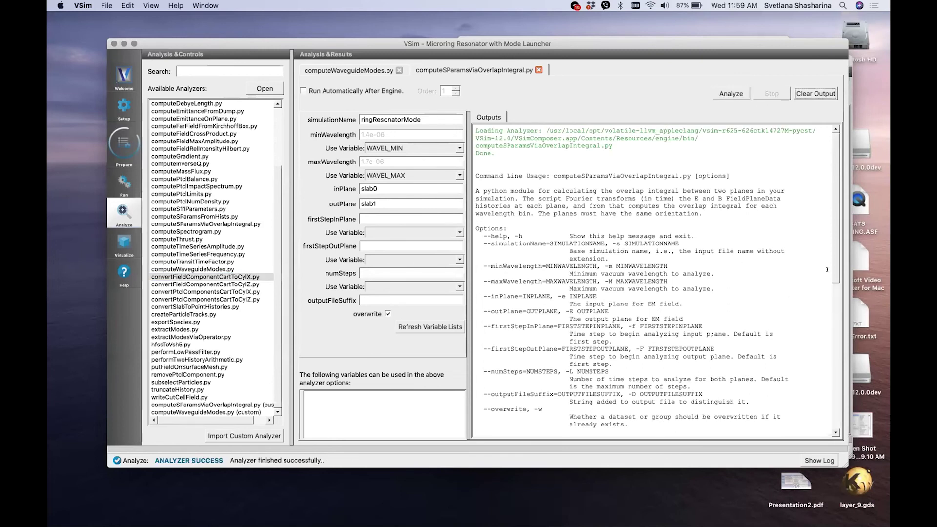
{"action": "left_click", "coordinate": [837, 431]}
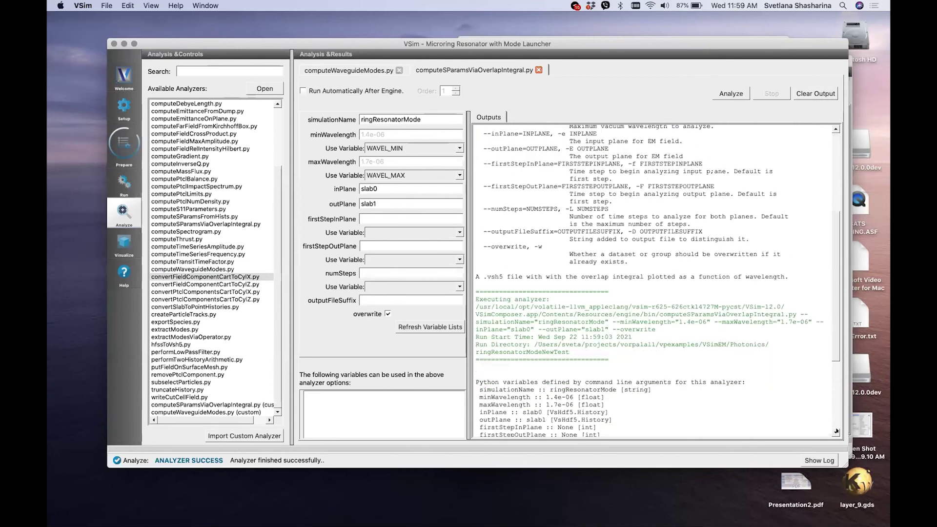
{"action": "scroll", "coordinate": [836, 432], "scroll_direction": "down", "scroll_amount": 6}
{"action": "scroll", "coordinate": [836, 410], "scroll_direction": "up", "scroll_amount": 3}
{"action": "scroll", "coordinate": [835, 373], "scroll_direction": "up", "scroll_amount": 4}
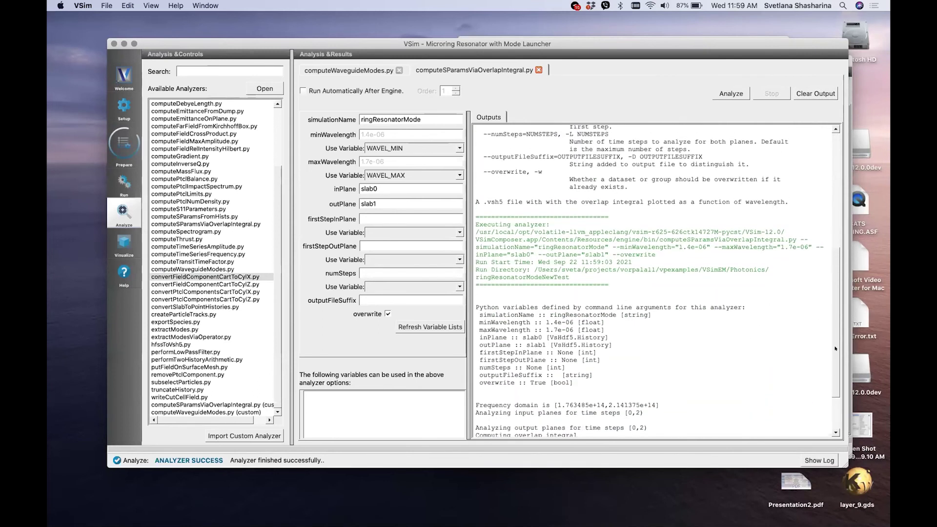
Step: Examine the S-parameter curves for slab0 to slab1 and slab0 to slab3, checking the slab positions in the simulation setup
{"action": "left_click", "coordinate": [124, 242]}
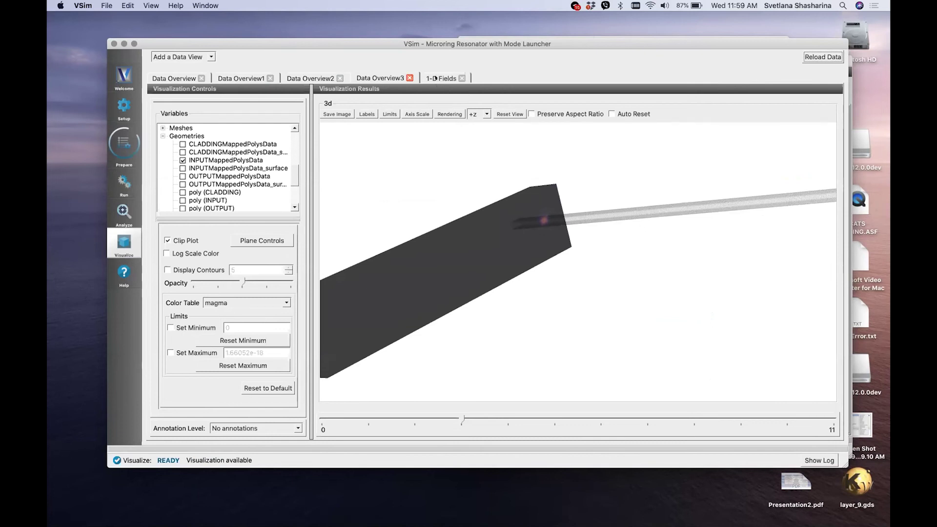
{"action": "left_click", "coordinate": [436, 77]}
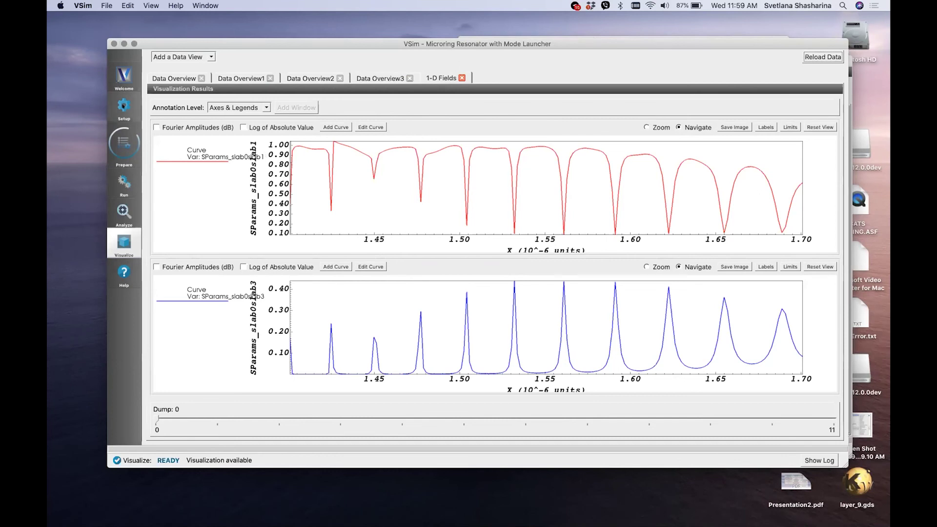
{"action": "left_click", "coordinate": [124, 105]}
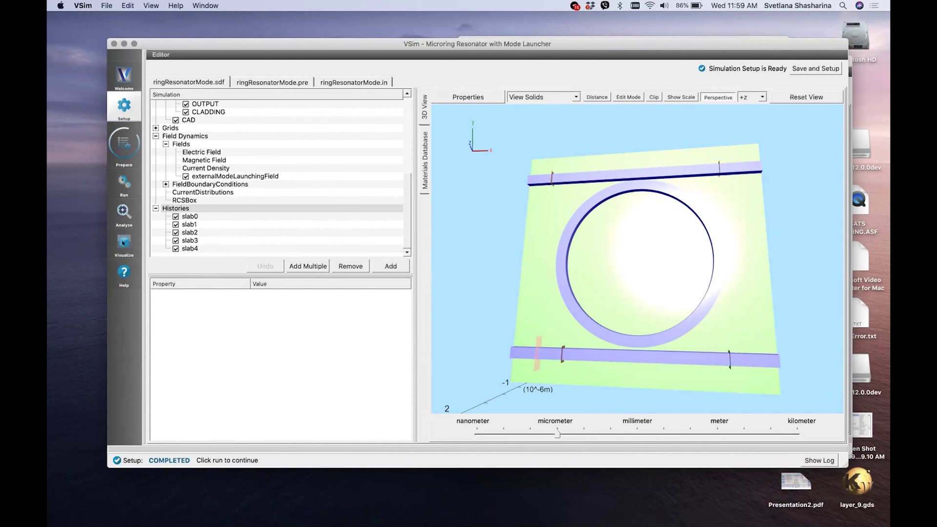
{"action": "left_click", "coordinate": [124, 242]}
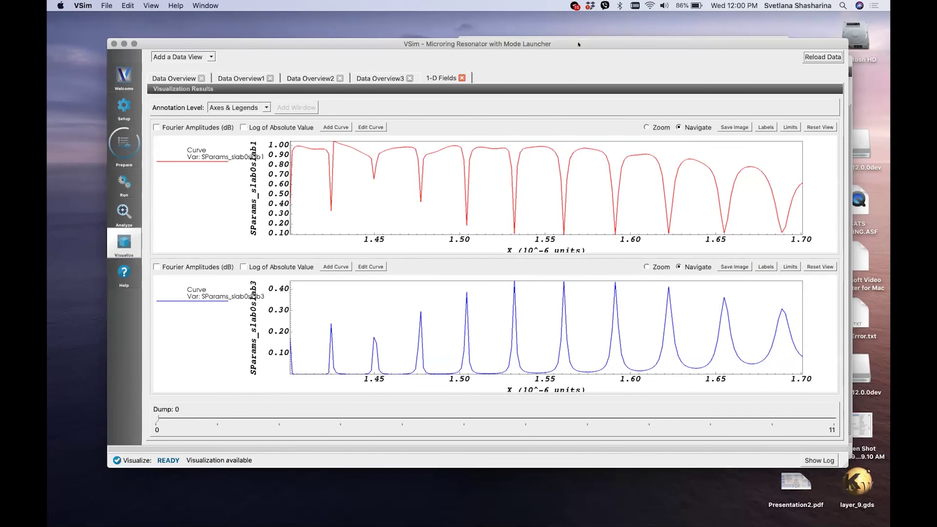
Step: Move the VSim window up and aside, switch to the PowerPoint presentation and advance past the S parameters slide to the end of the show
{"action": "left_click_drag", "start_coordinate": [578, 45], "coordinate": [548, 27]}
{"action": "left_click_drag", "start_coordinate": [488, 44], "coordinate": [461, 25]}
{"action": "mouse_move", "coordinate": [426, 517]}
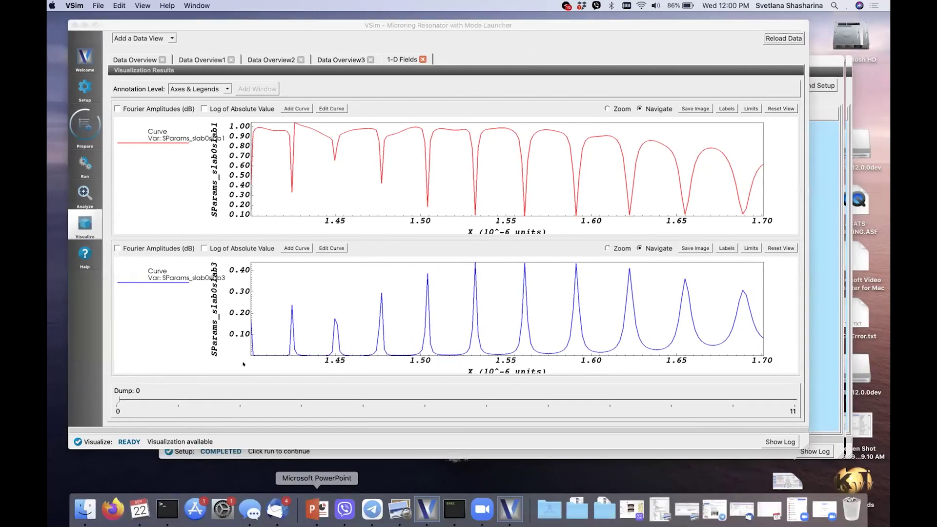
{"action": "key", "text": "ctrl+Right"}
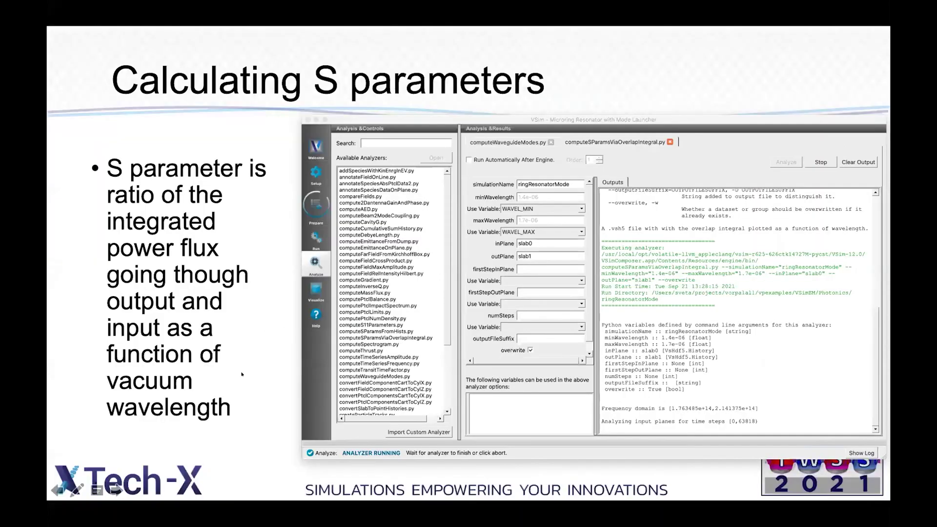
{"action": "key", "text": "Right"}
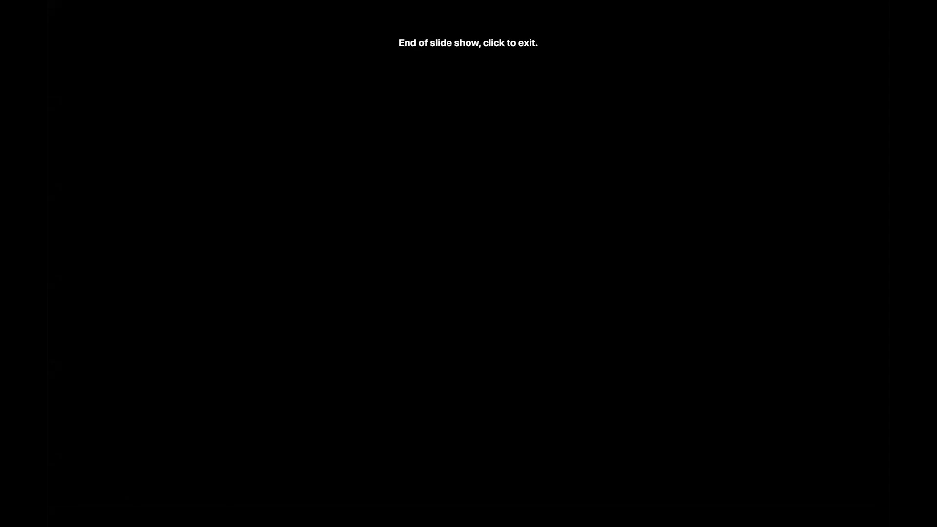
{"action": "mouse_move", "coordinate": [85, 512]}
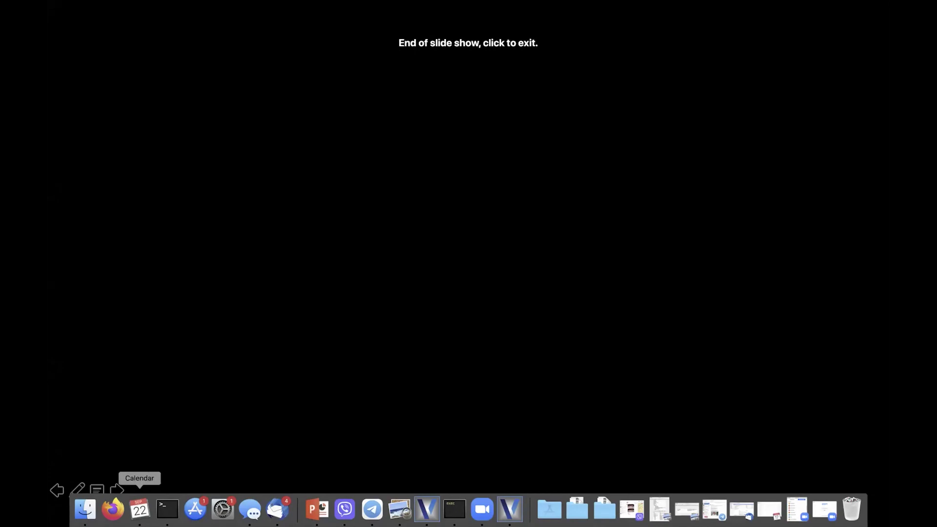
{"action": "mouse_move", "coordinate": [317, 511]}
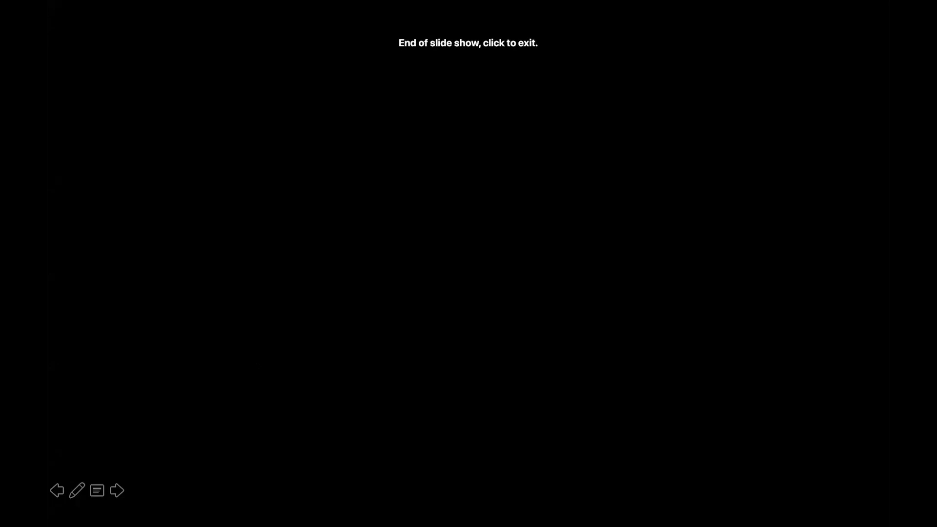
{"action": "mouse_move", "coordinate": [249, 510]}
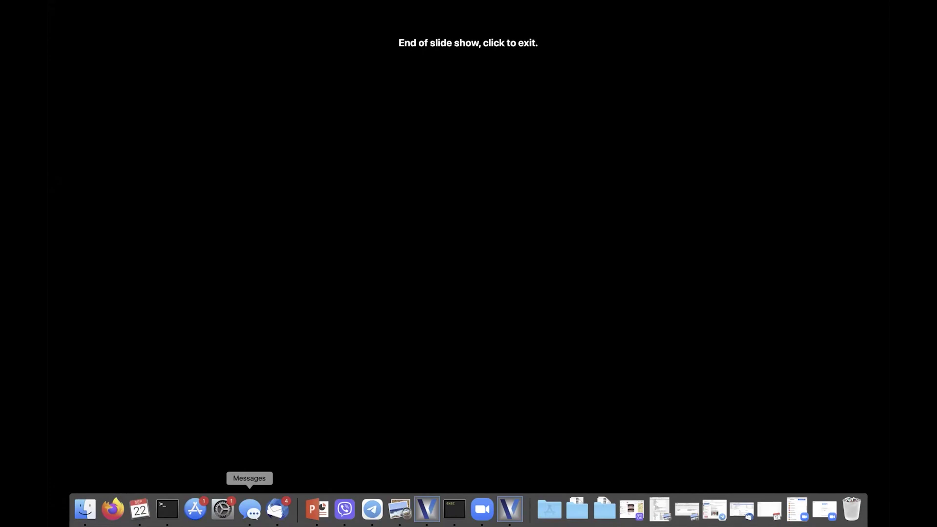
Step: Return to VSim and review the Prepare options for mode calculation, including "Always run before engine run", and the S-parameter analyzer settings
{"action": "left_click", "coordinate": [427, 509]}
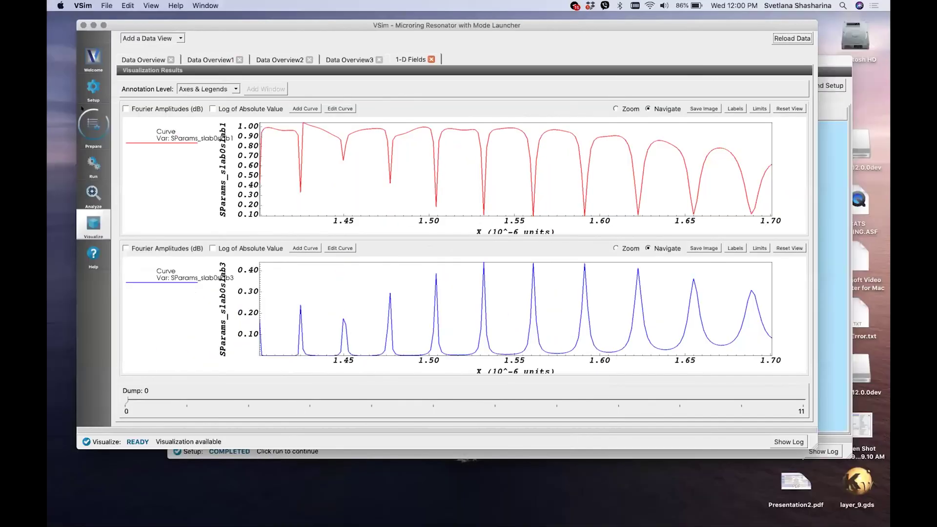
{"action": "left_click", "coordinate": [93, 126]}
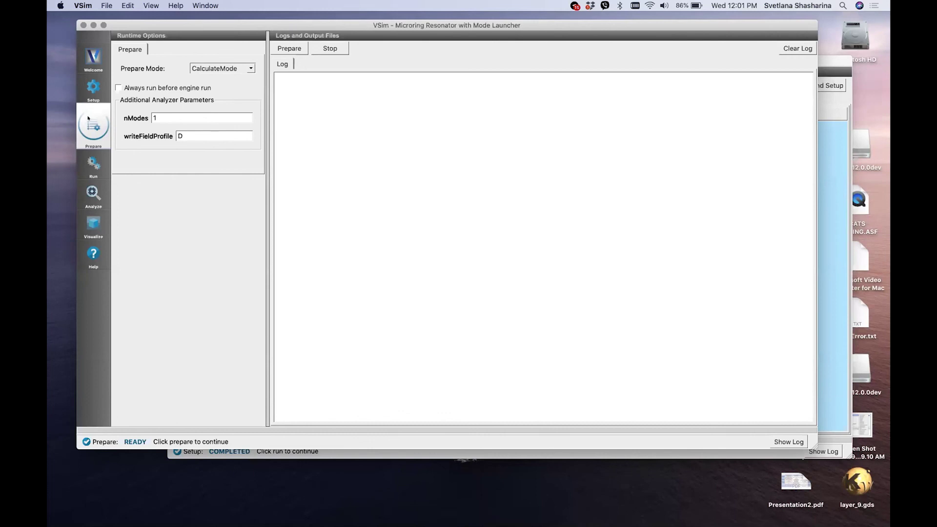
{"action": "left_click", "coordinate": [116, 87]}
{"action": "left_click", "coordinate": [93, 194]}
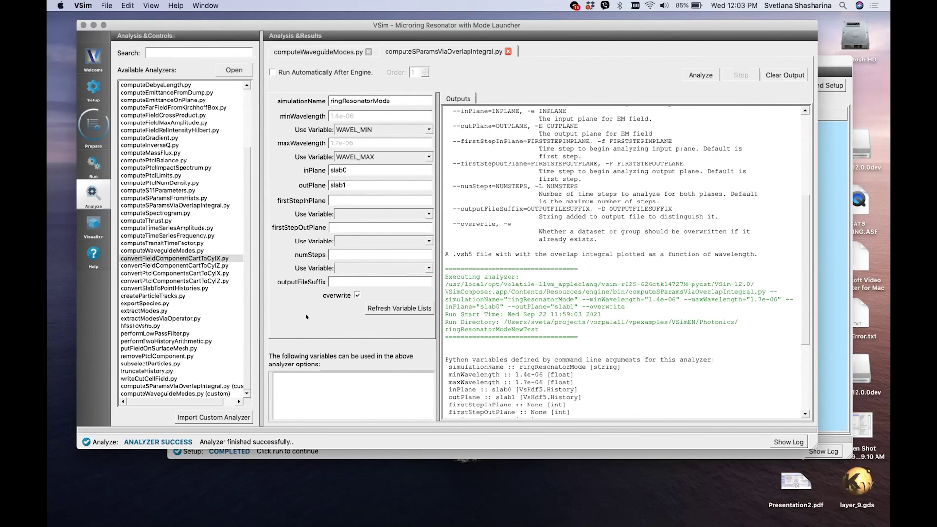
{"action": "mouse_move", "coordinate": [316, 510]}
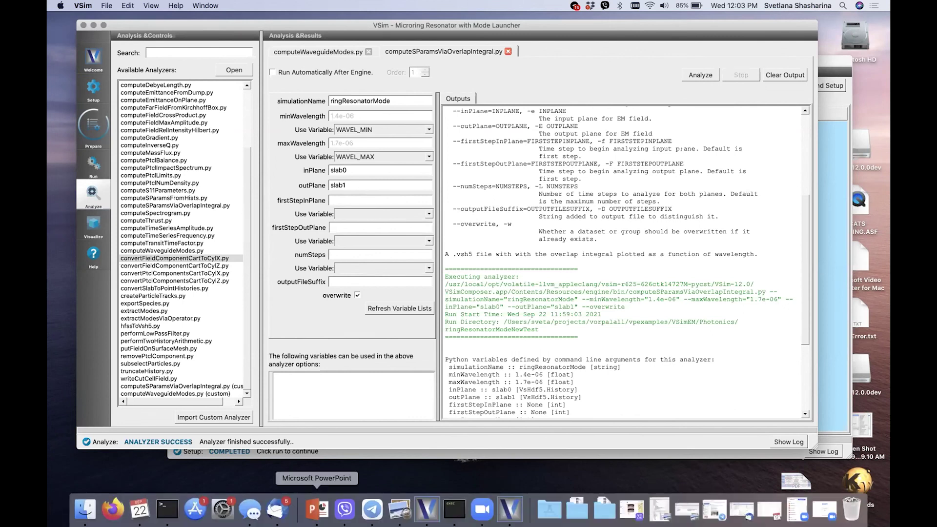